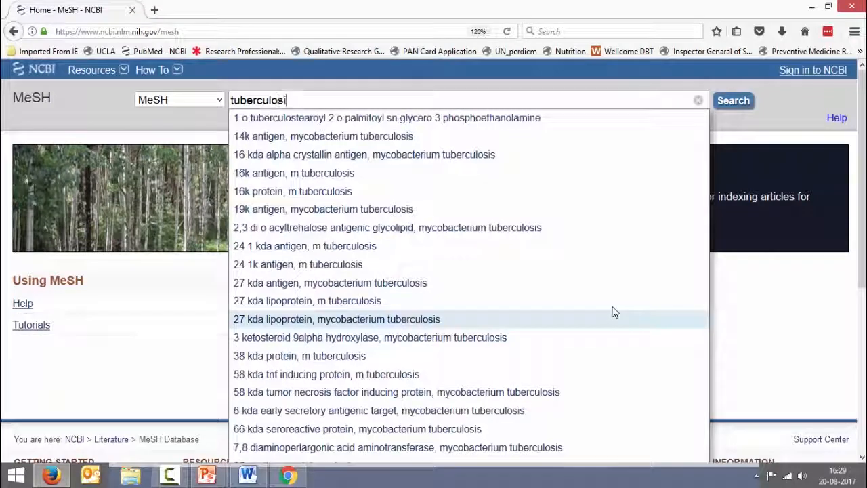
Open the Tuberculosis MeSH record and read its entry terms and narrower terms under Mycobacterium Infections
key(Return)
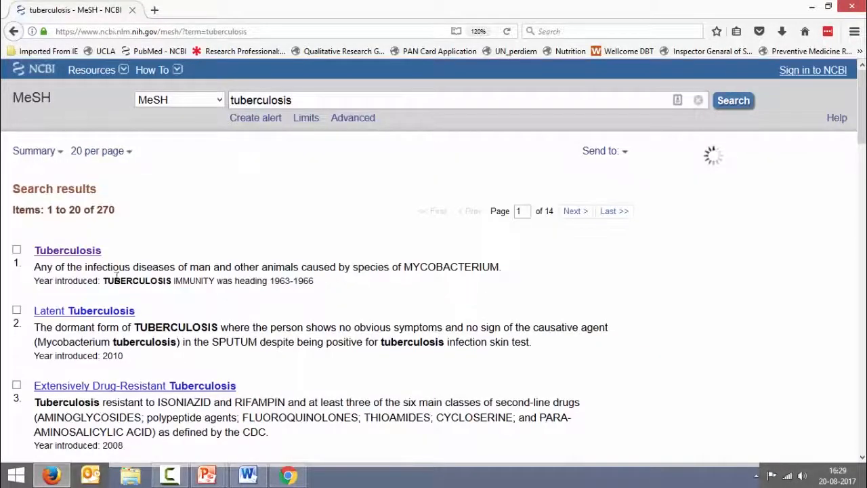
click(73, 254)
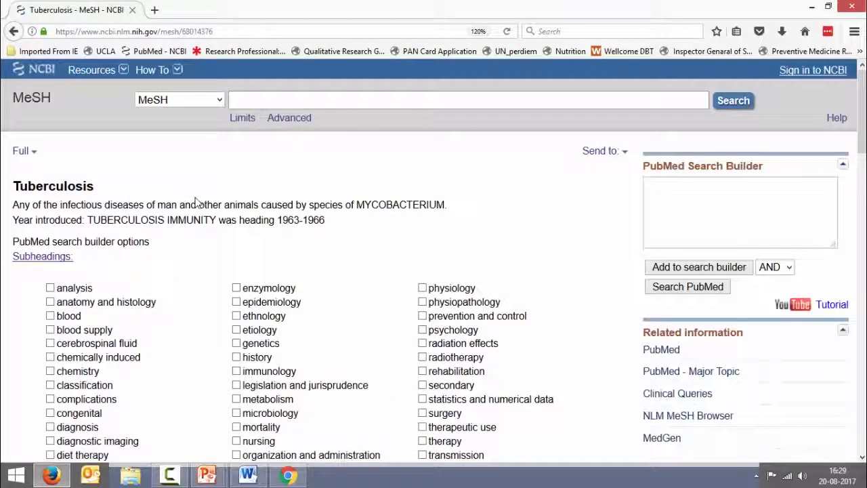
scroll(195, 202, down, 1)
scroll(195, 202, down, 10)
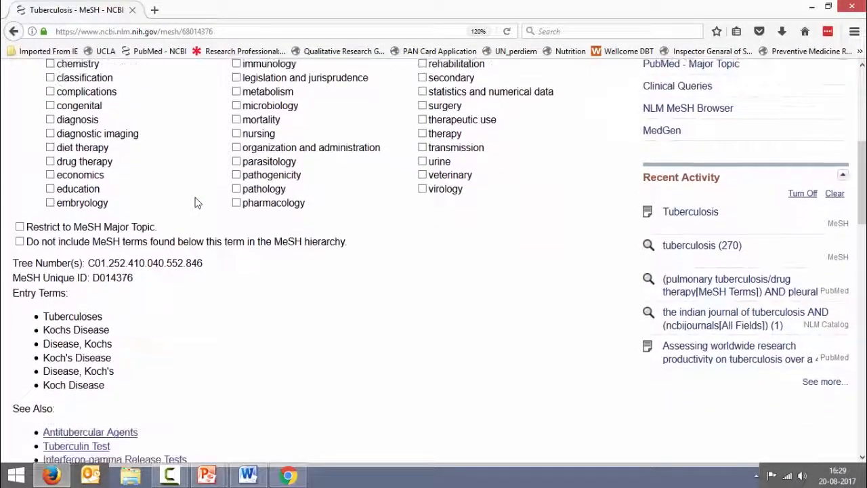
scroll(195, 201, down, 4)
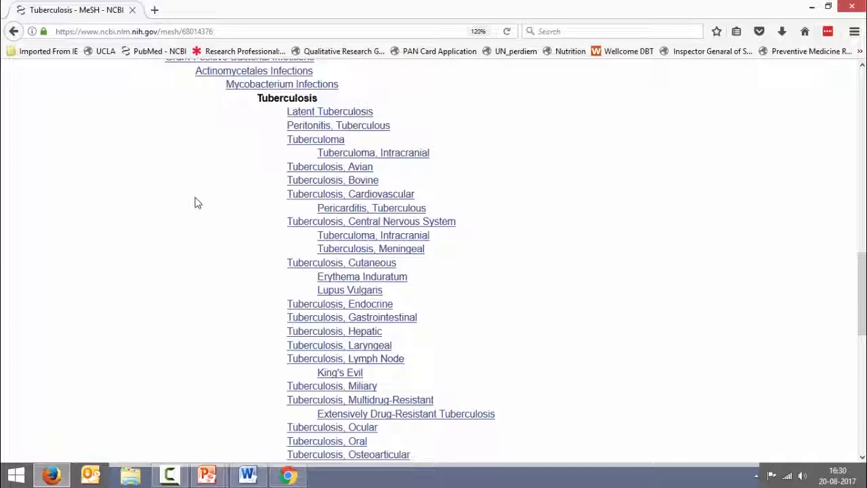
Compare the Tuberculosis MeSH entry terms with the Word table, landing on the TB text word
click(248, 476)
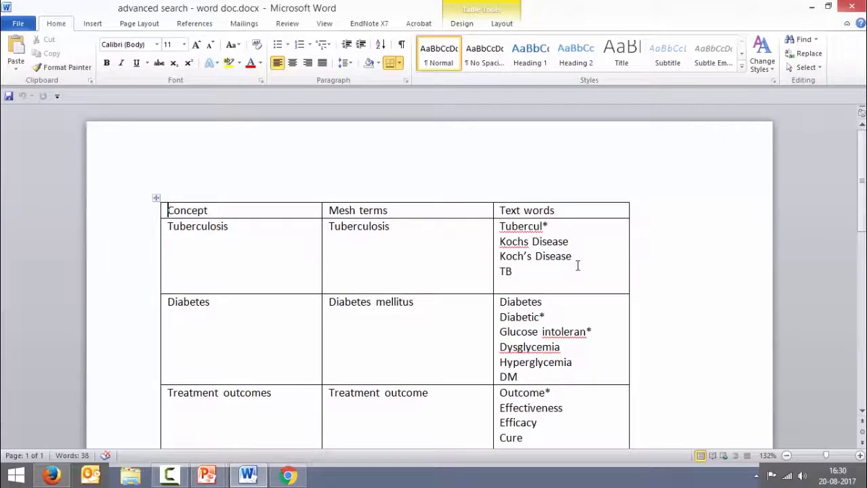
key(alt+Tab)
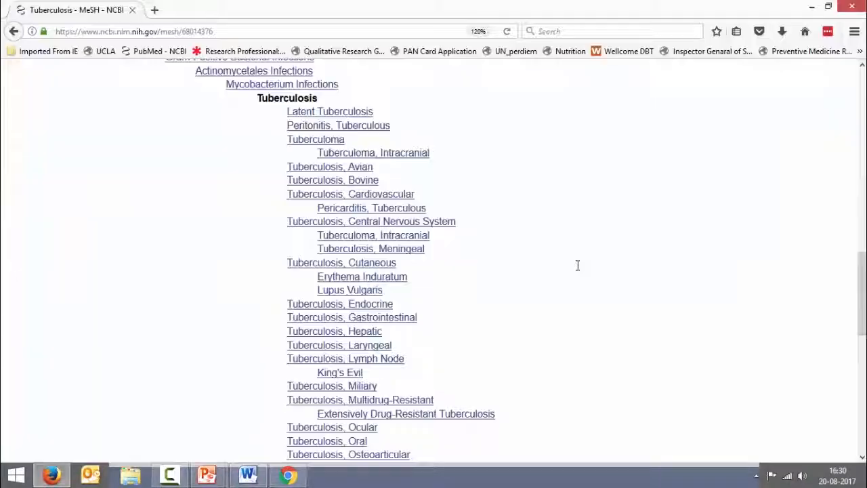
scroll(578, 271, up, 10)
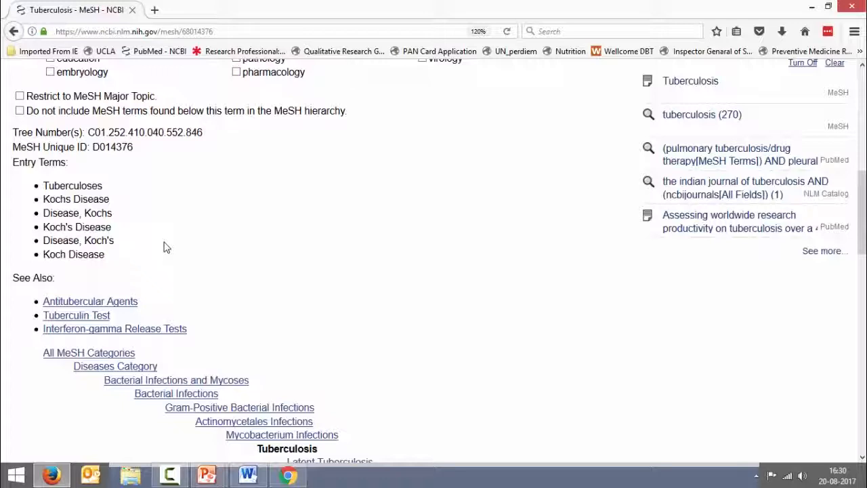
key(alt+Tab)
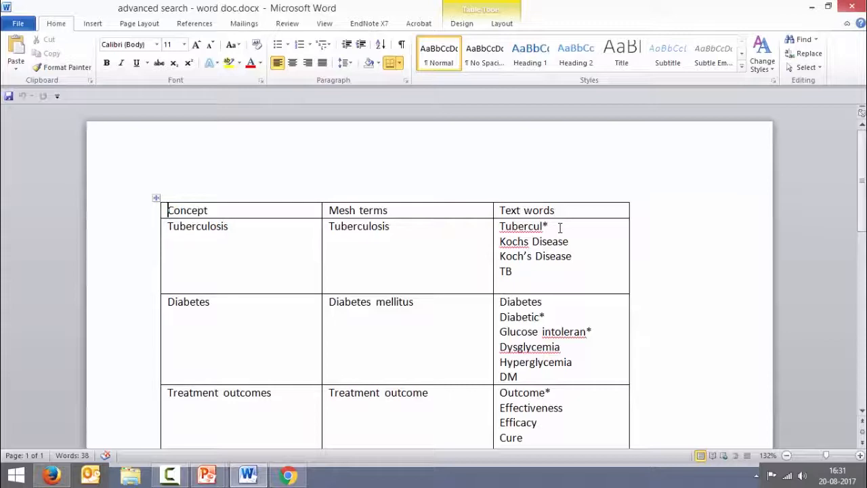
click(514, 272)
Check the Tuberculosis Mesh terms, TB text word and Diabetes cells, then return to the MeSH page
click(430, 245)
click(535, 270)
click(258, 337)
key(alt+Tab)
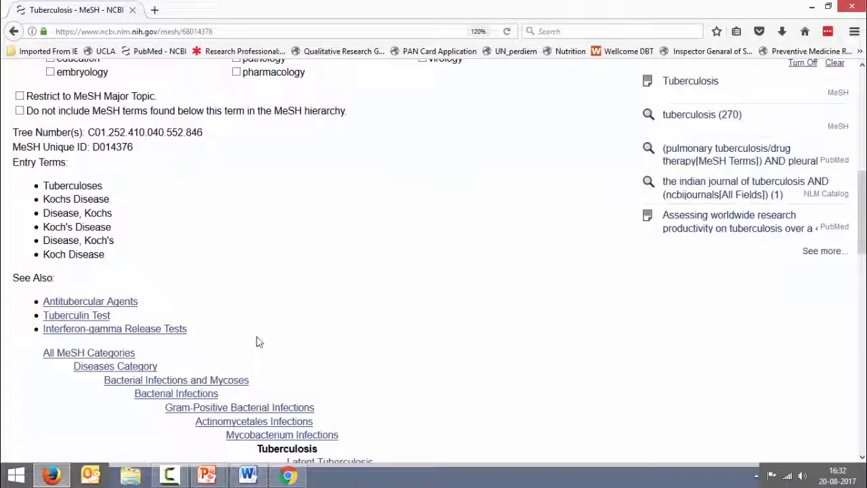
Search MeSH for diabetes and browse Diabetes Mellitus narrower terms: Type 1, Type 2, Gestational
scroll(257, 342, up, 10)
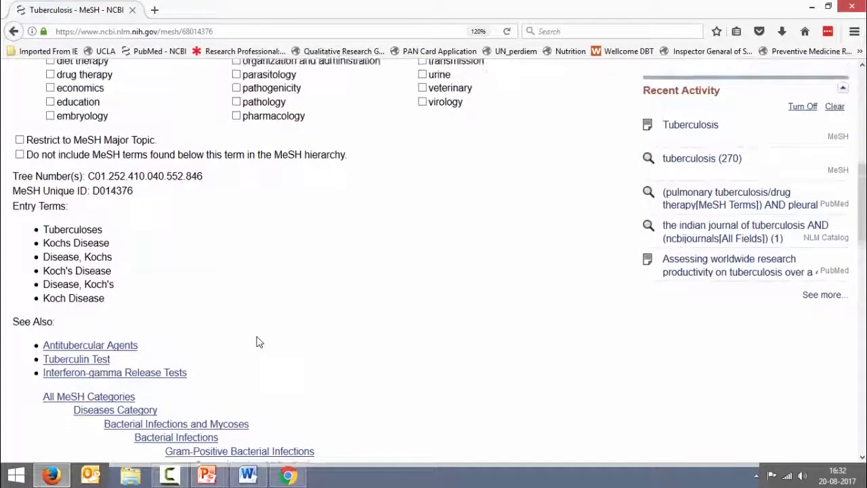
click(303, 102)
text(diabetes)
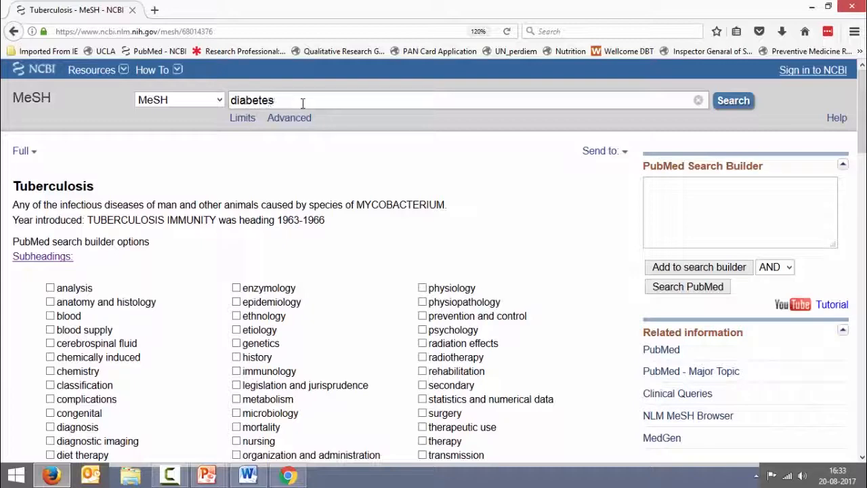
key(Return)
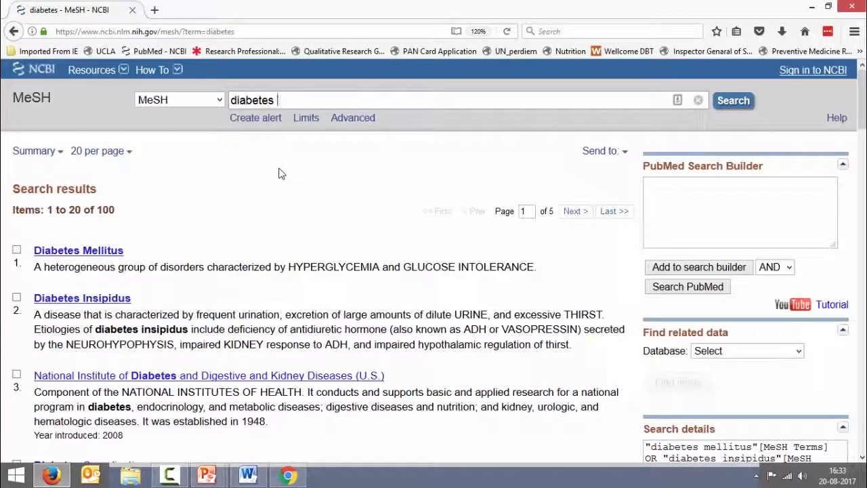
click(107, 252)
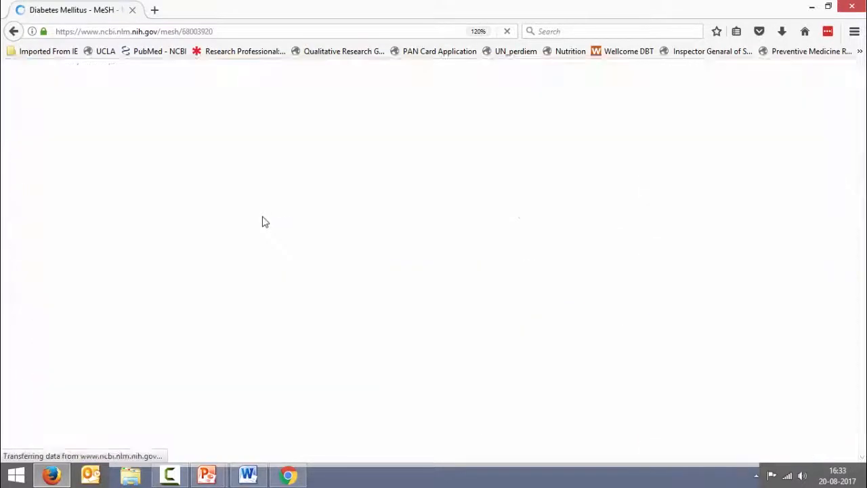
scroll(264, 221, down, 4)
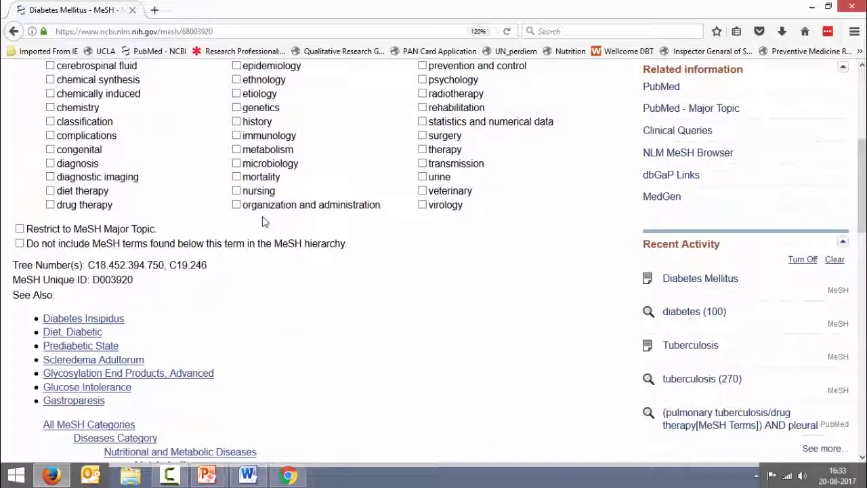
scroll(264, 222, down, 2)
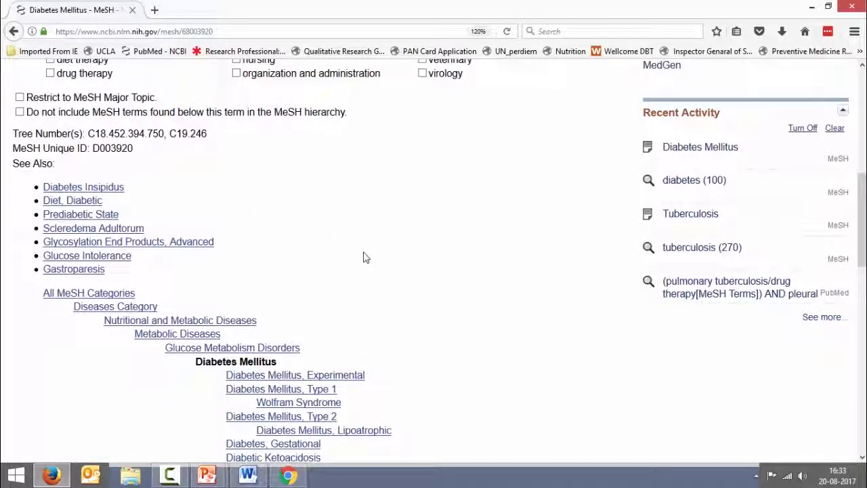
scroll(363, 257, down, 2)
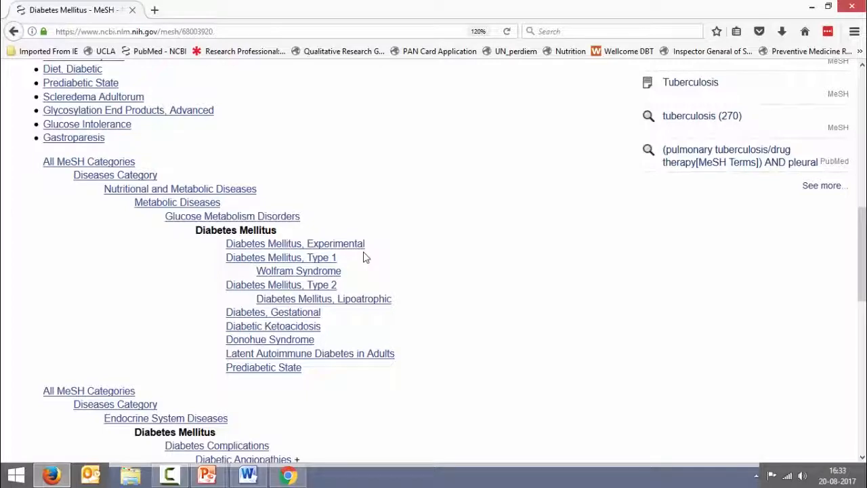
key(alt+Tab)
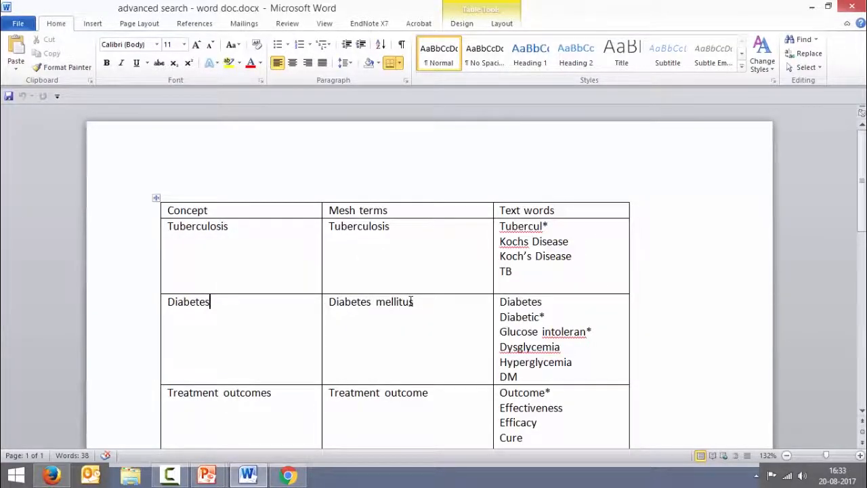
Review the Diabetes, Diabetic* and Hyperglycemia text words in the Word search table
click(555, 301)
click(553, 317)
click(577, 363)
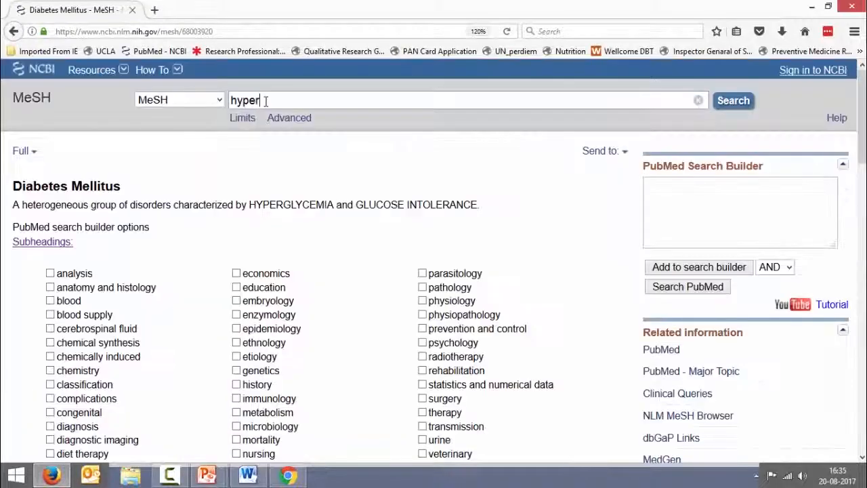
Confirm hyperglycemia in MeSH and paste it below Diabetes mellitus in the Mesh terms cell
text(g)
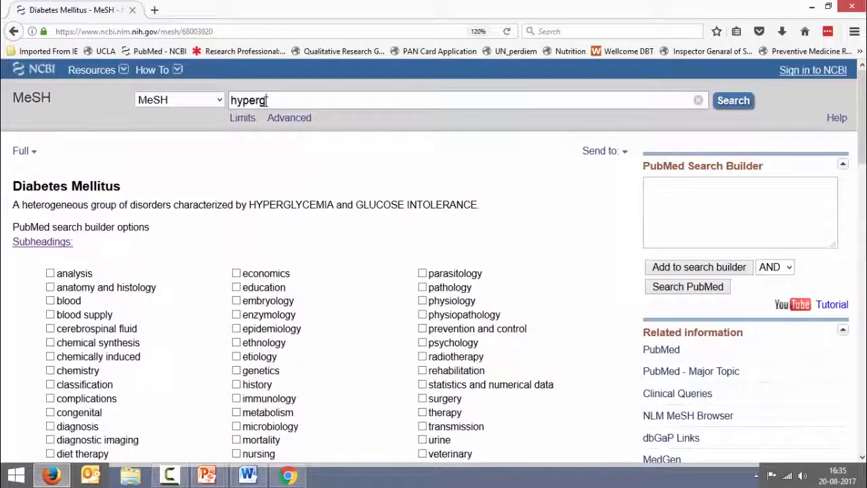
text(lycemia)
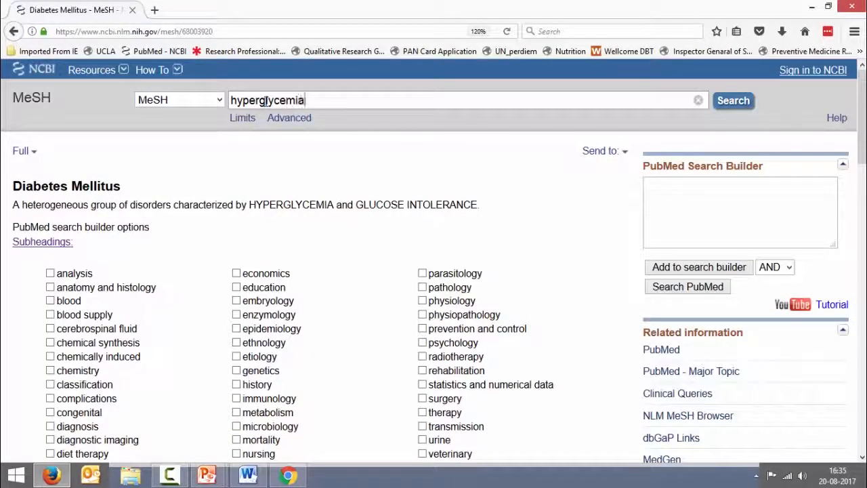
key(Return)
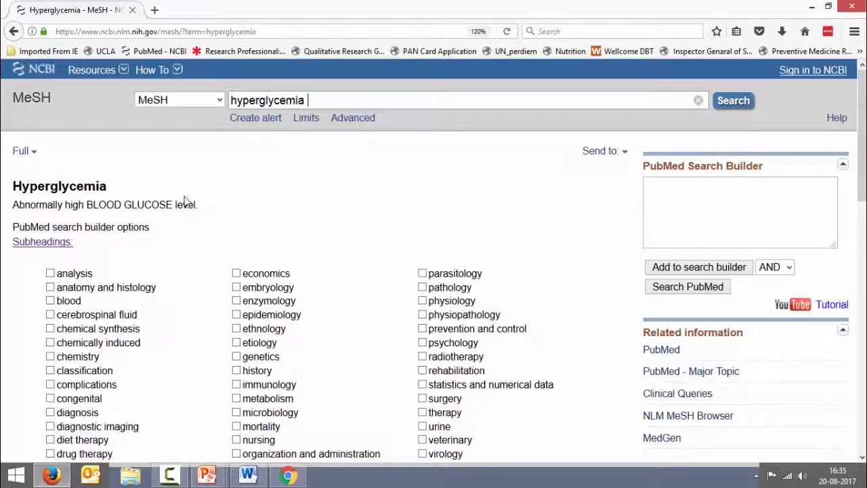
key(ctrl+a)
key(ctrl+c)
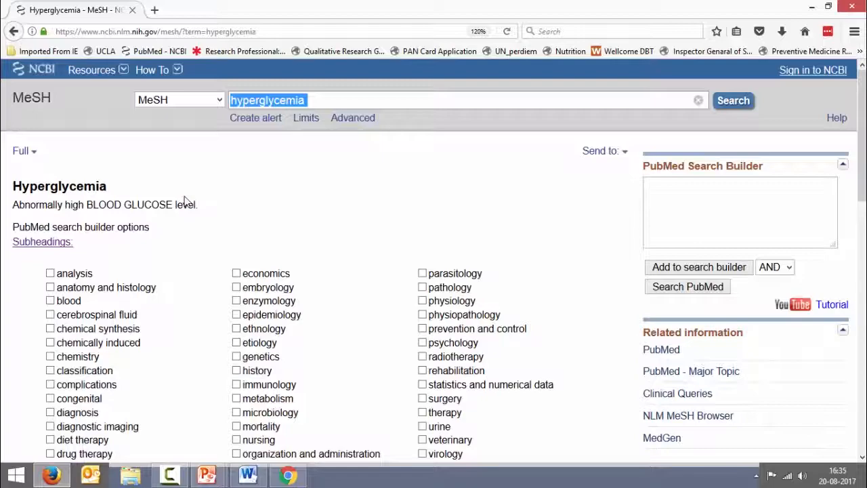
key(alt+Tab)
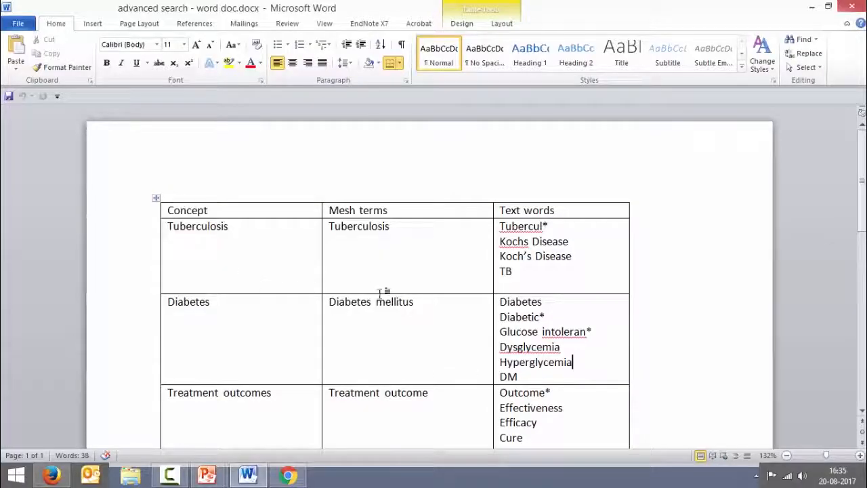
click(418, 304)
key(Return)
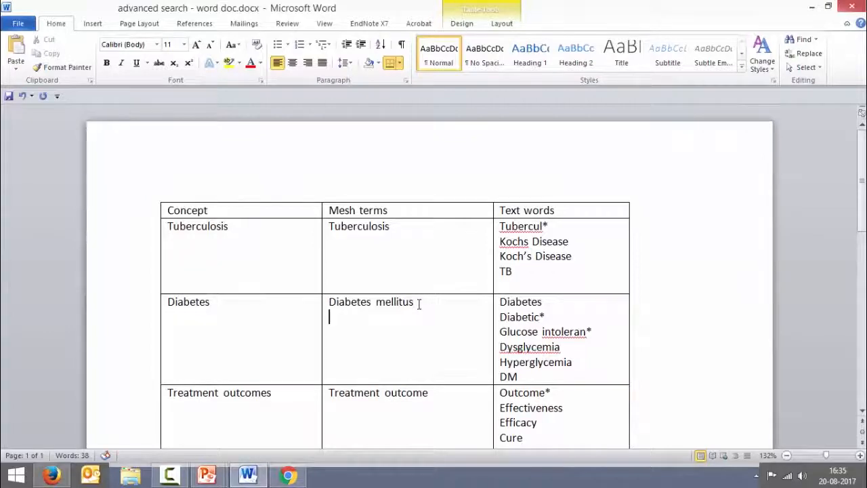
key(ctrl+v)
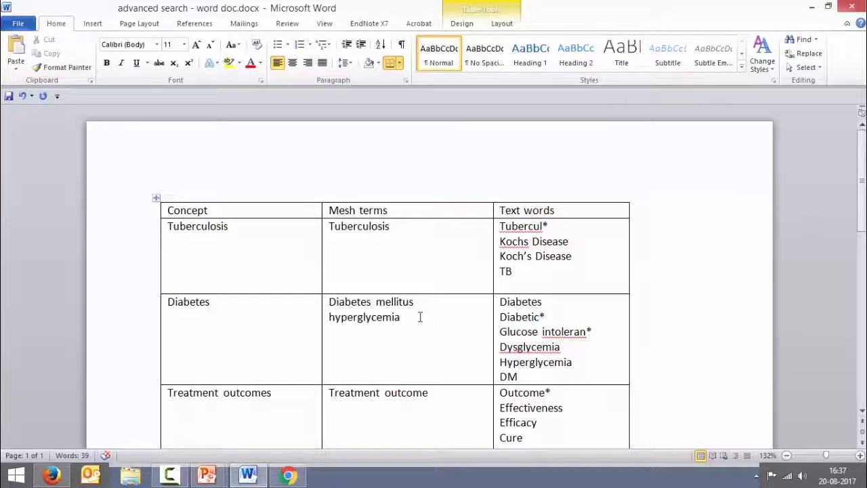
Add Failure, Death, Default and Loss to follow up below Cure in the outcome text words
click(726, 382)
key(Down)
key(Down)
key(Down)
key(Down)
key(Return)
text(Failure)
key(Return)
text(Death)
key(Return)
text(Default)
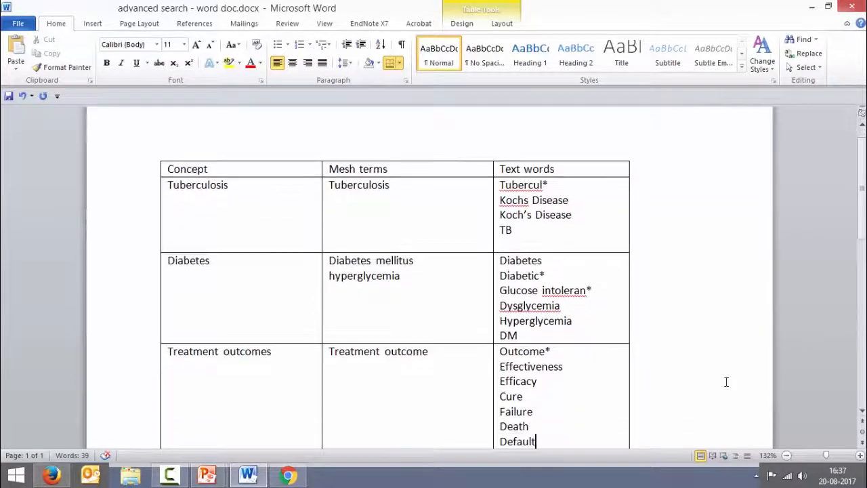
key(Return)
text(Loss to follow up)
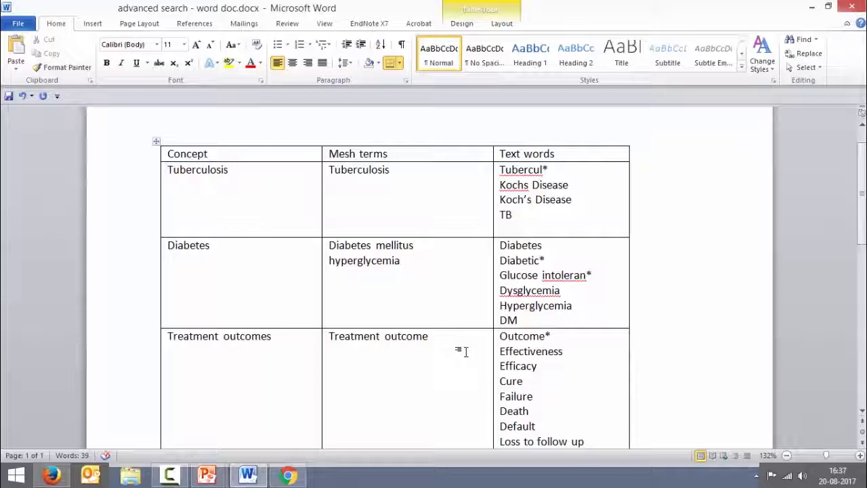
Review the Outcome*, Efficacy and Cure text words, then add an empty row below the table
click(571, 339)
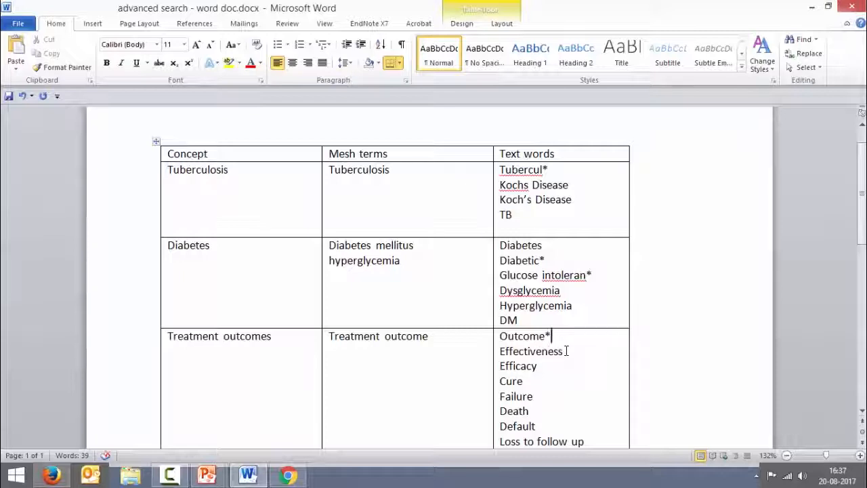
click(540, 366)
key(Down)
key(Down)
key(Down)
key(Down)
drag(862, 239, 863, 252)
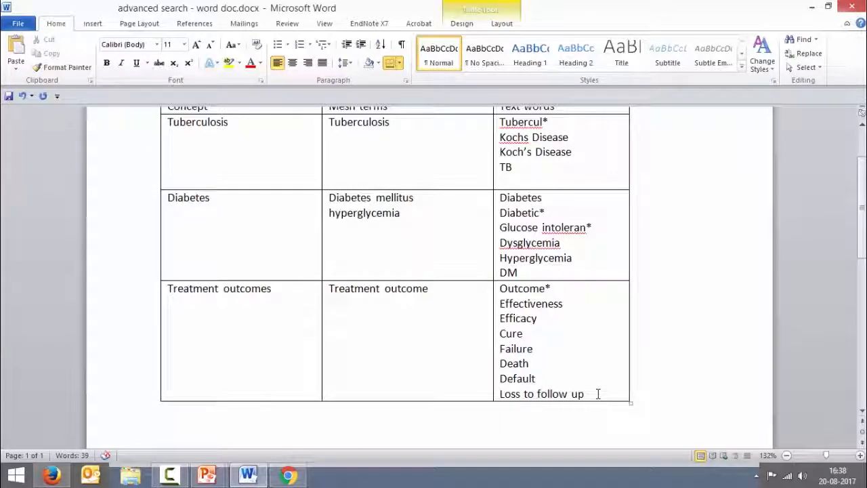
key(Tab)
Search MeSH for 'follow up', open Lost to Follow-Up, and copy its heading
text(lo)
text(w u)
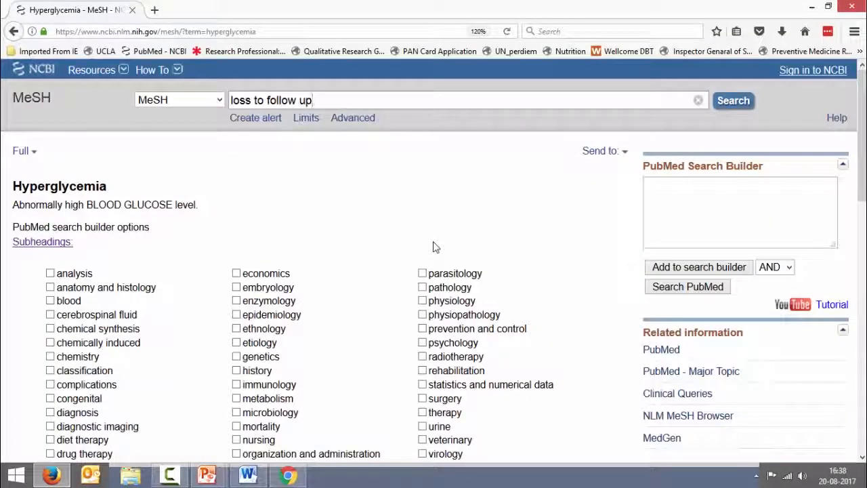
click(268, 100)
key(BackSpace)
key(BackSpace)
key(BackSpace)
key(BackSpace)
key(BackSpace)
key(BackSpace)
key(BackSpace)
key(BackSpace)
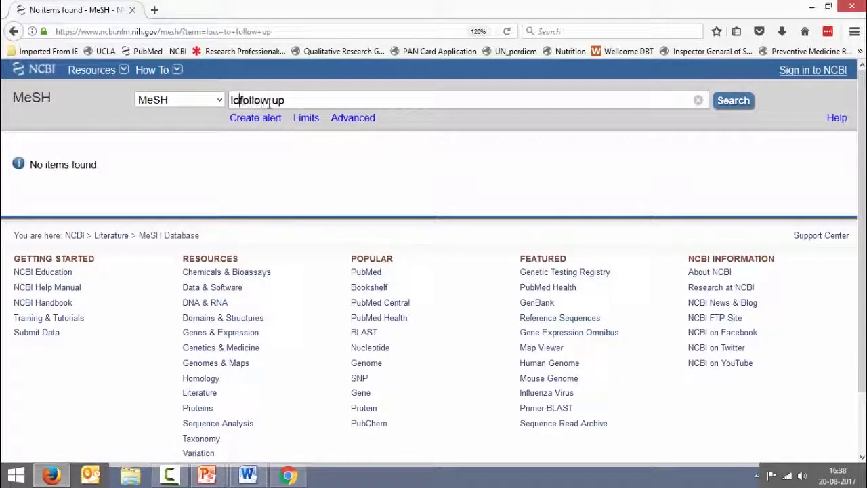
key(Return)
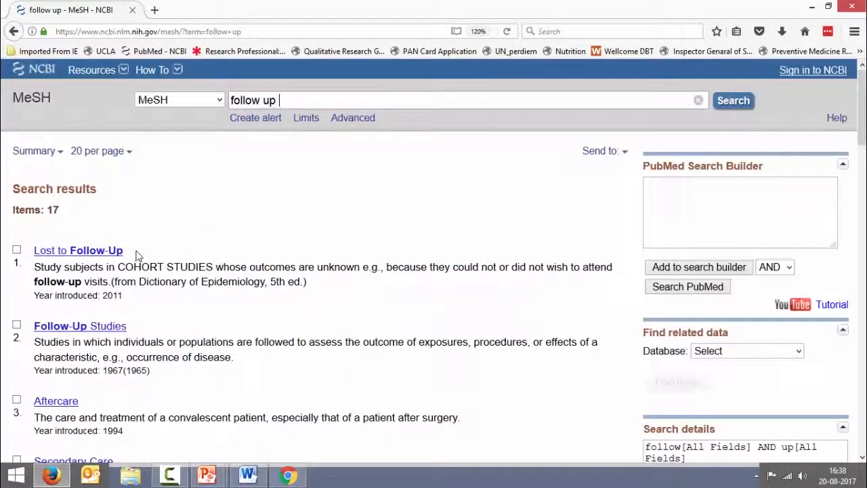
drag(136, 254, 68, 254)
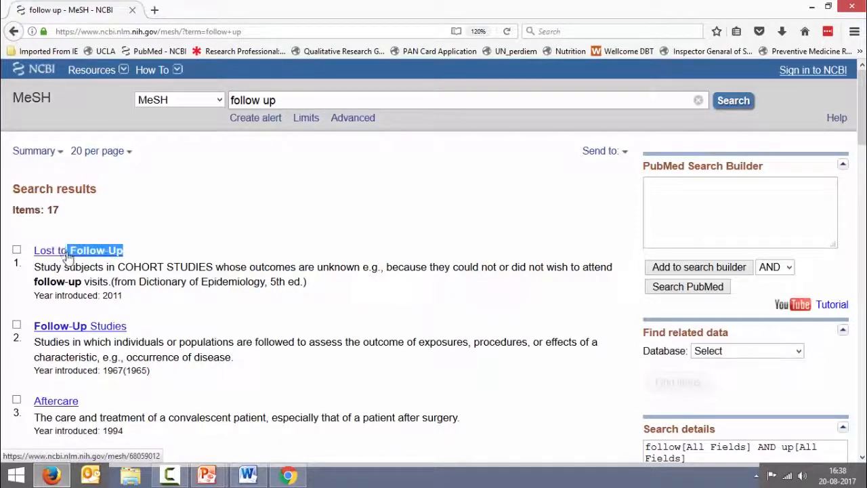
click(68, 254)
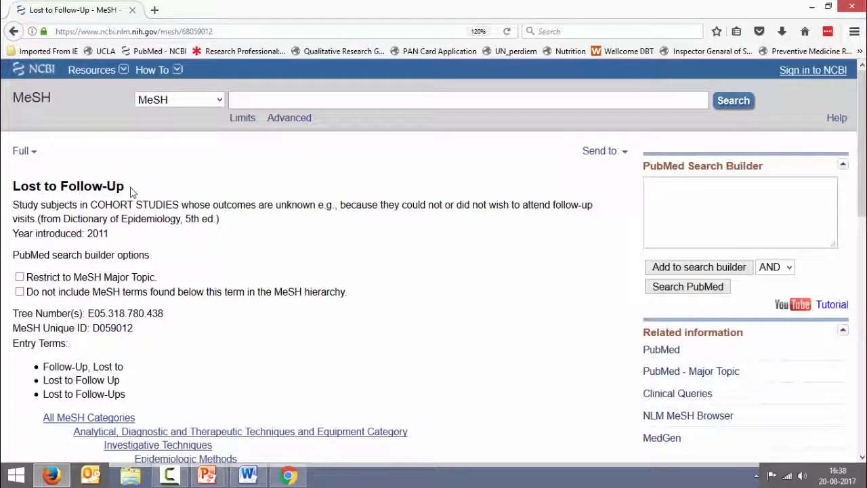
drag(125, 188, 12, 195)
key(ctrl+c)
Paste Lost to Follow-Up under Treatment outcome in Word and shrink it to 12 pt
key(alt+Tab)
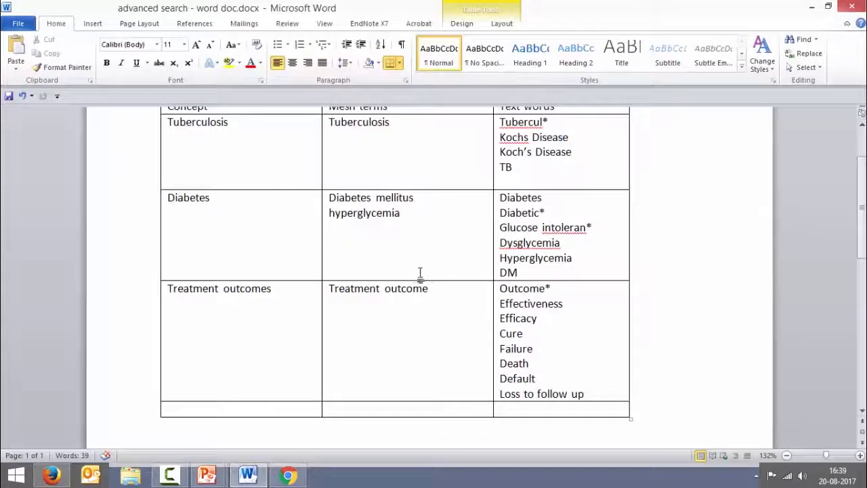
click(435, 289)
key(Return)
key(ctrl+v)
click(210, 47)
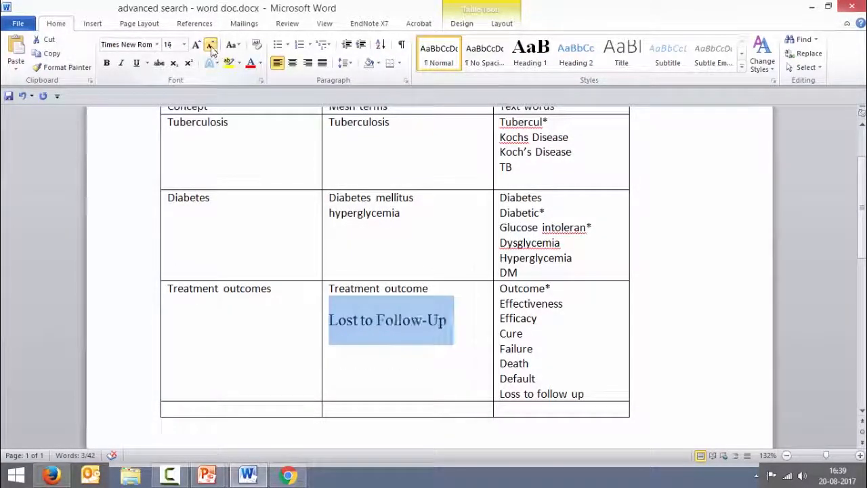
click(210, 47)
click(211, 47)
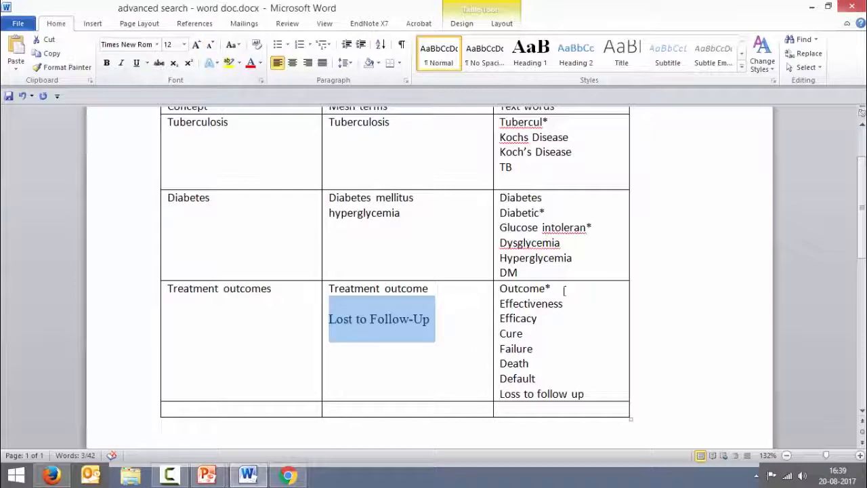
Go to Death in the text words and begin a new MeSH query
click(543, 362)
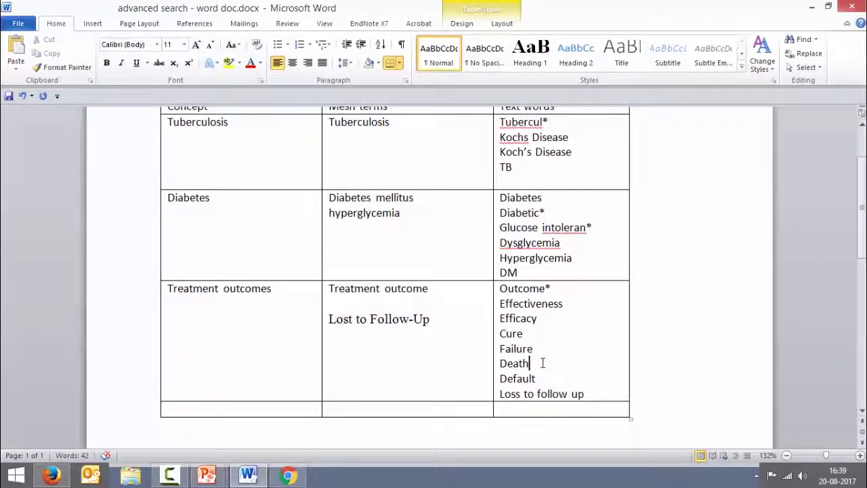
key(alt+Tab)
click(379, 102)
Search MeSH for death and add Death beneath Lost to Follow-Up in the Word table
text(death)
key(Return)
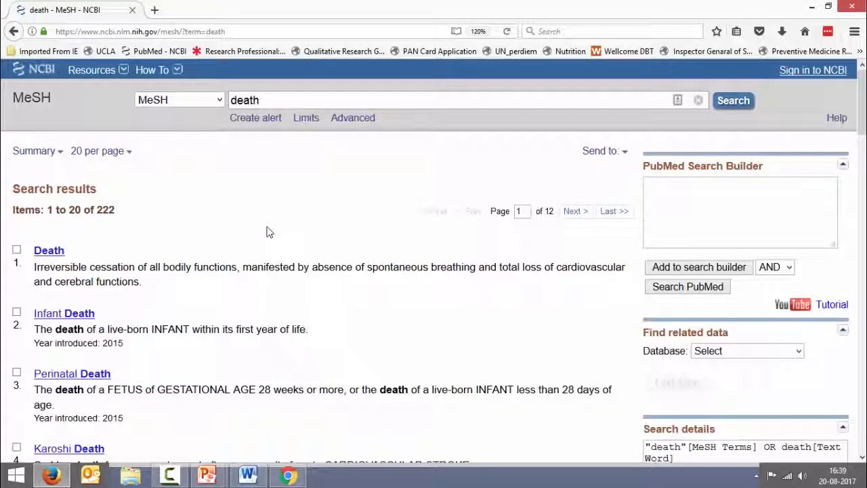
key(alt+Tab)
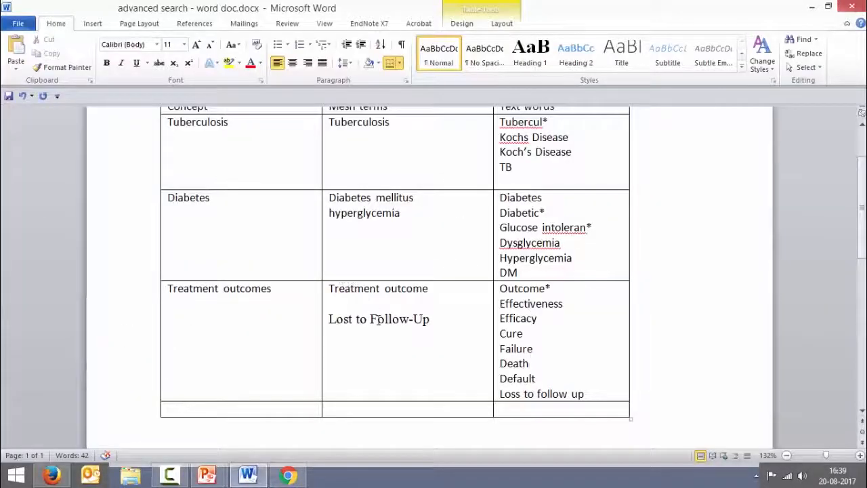
click(426, 319)
key(Return)
text(Death)
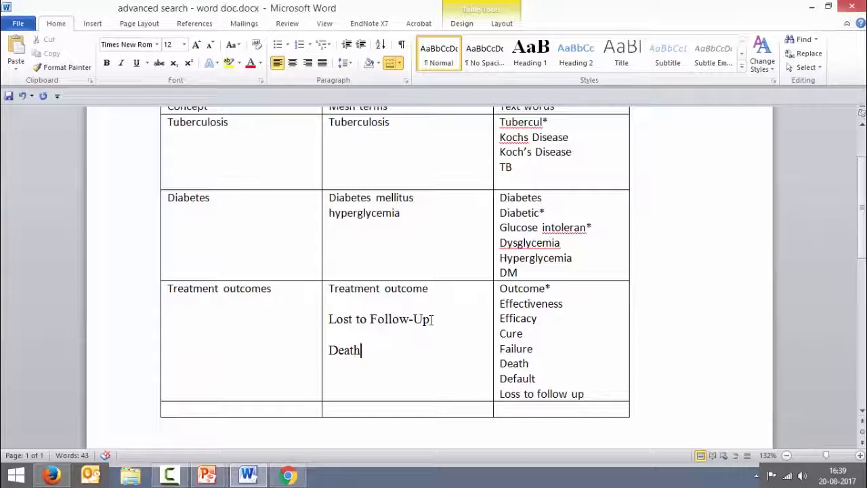
Move up to the Text words header, then bring up the PubMed home page
click(711, 355)
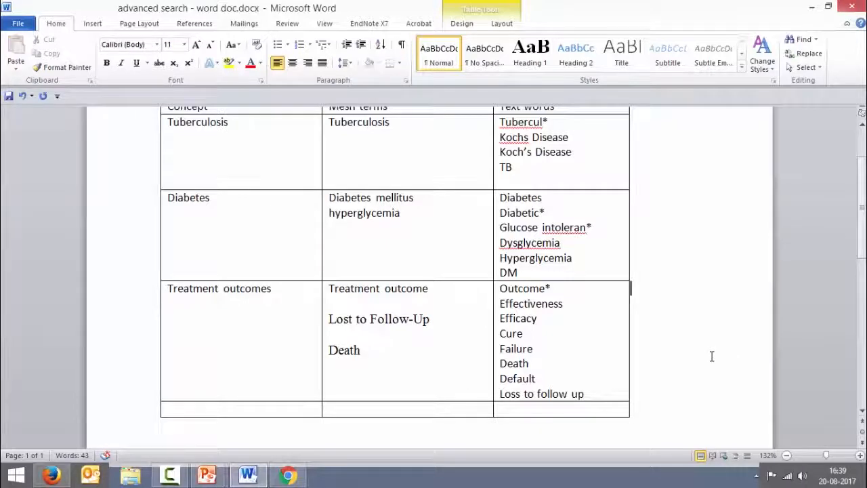
key(Up)
key(Up)
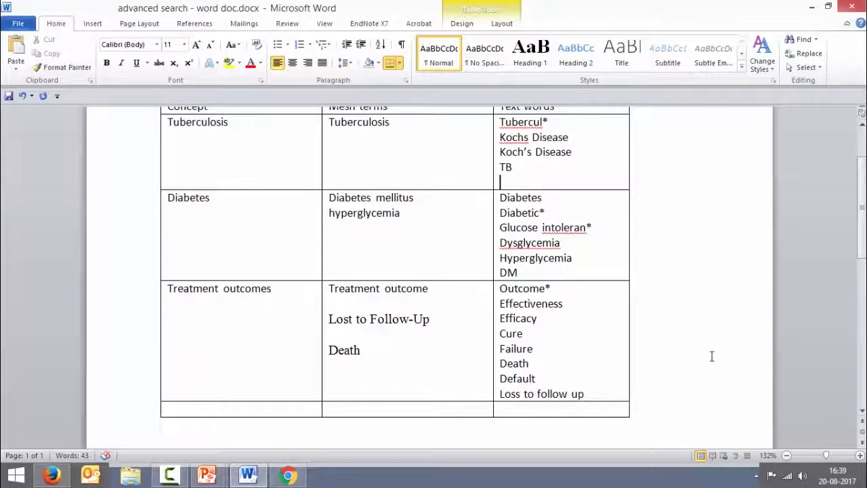
key(Up)
key(Up)
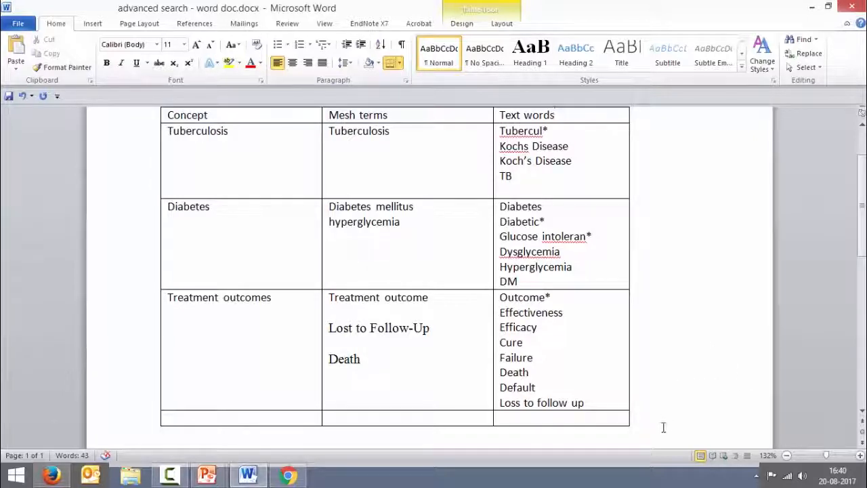
click(289, 476)
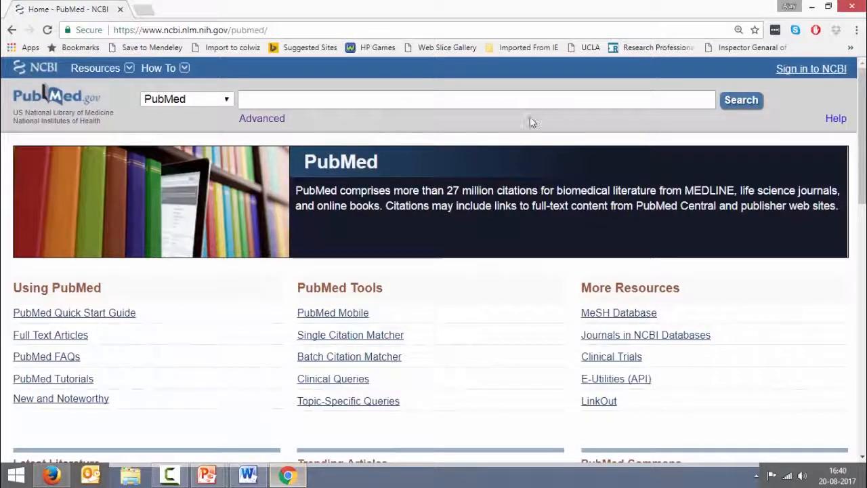
Open PubMed's Advanced Search Builder, then return to Word and select the Tuberculosis MeSH term
click(250, 121)
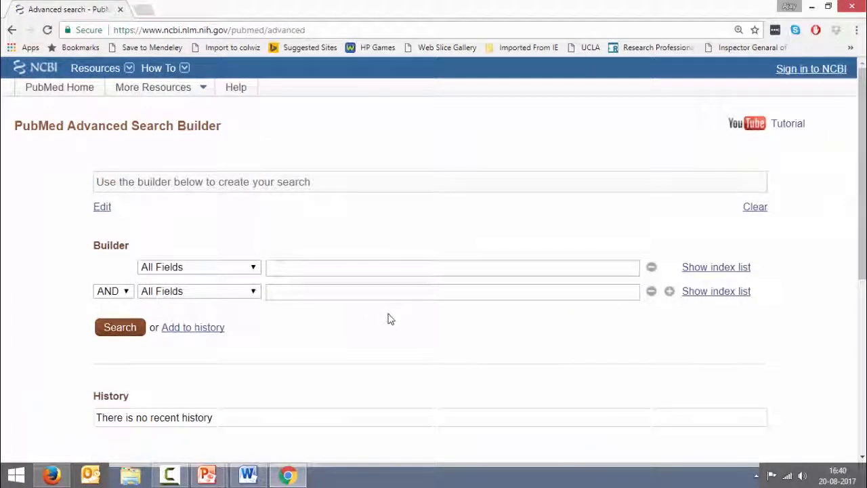
drag(862, 209, 864, 250)
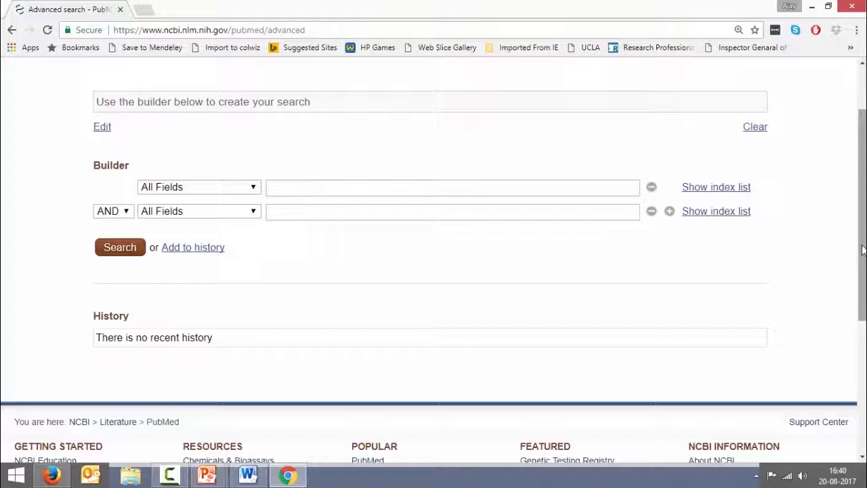
key(alt+Tab)
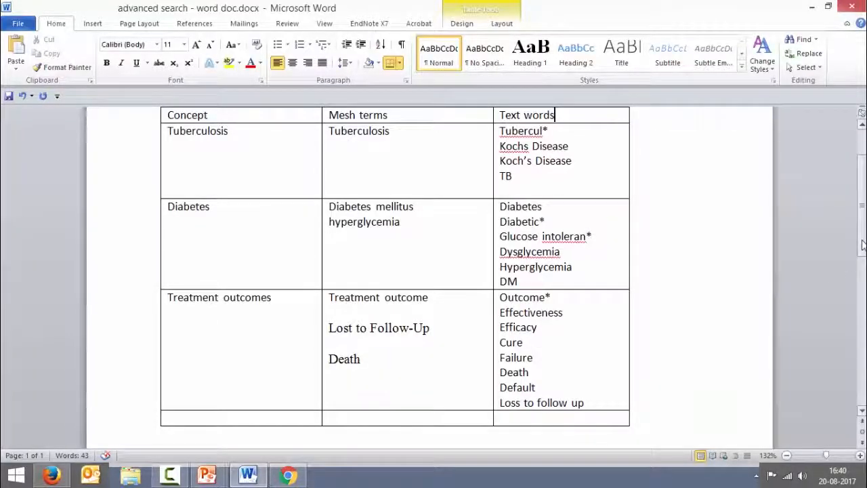
scroll(862, 244, up, 1)
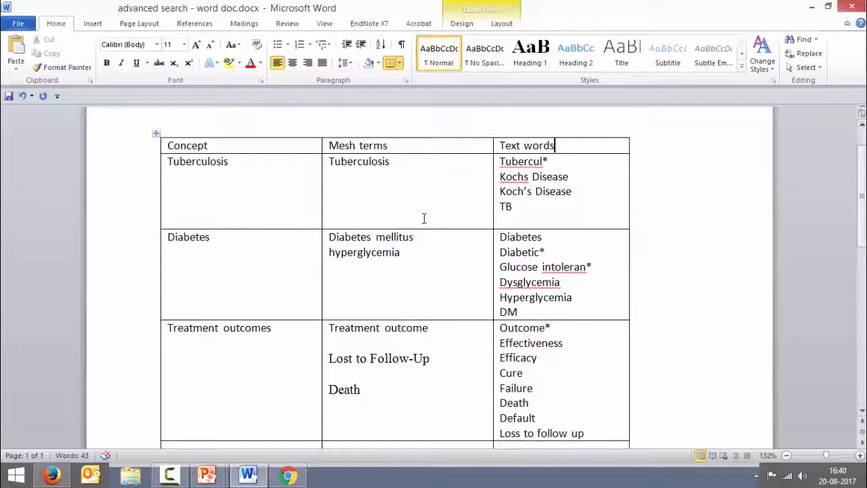
double_click(399, 164)
key(ctrl+c)
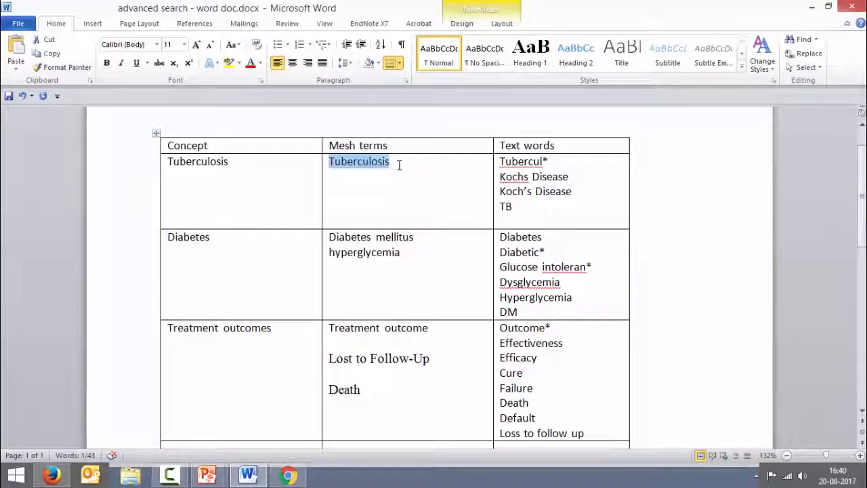
Add Tuberculosis[mesh] to the PubMed search history, returning 181087 results
key(alt+Tab)
click(317, 187)
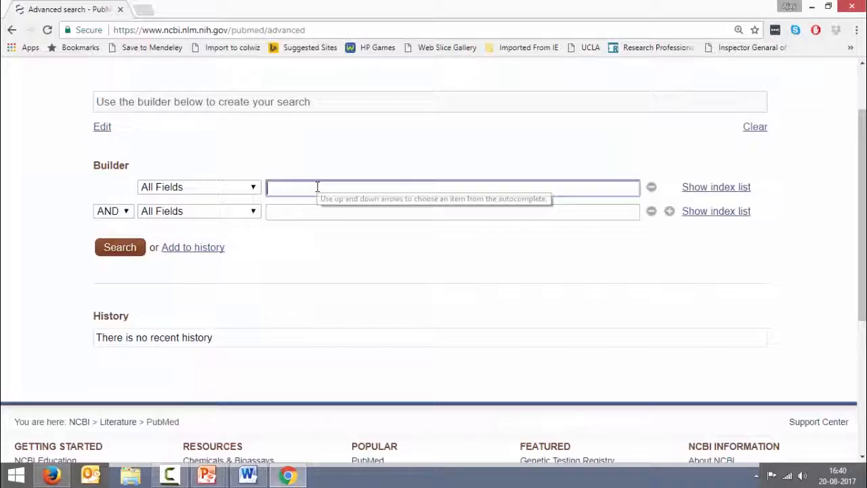
key(ctrl+v)
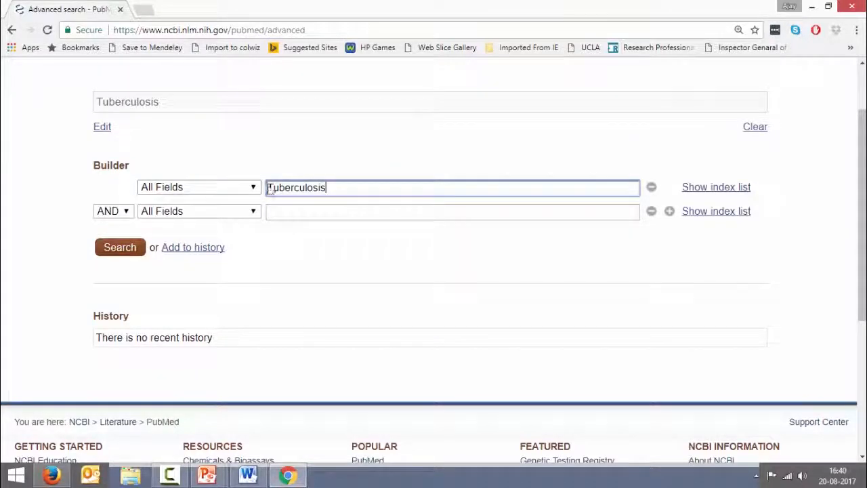
text([n)
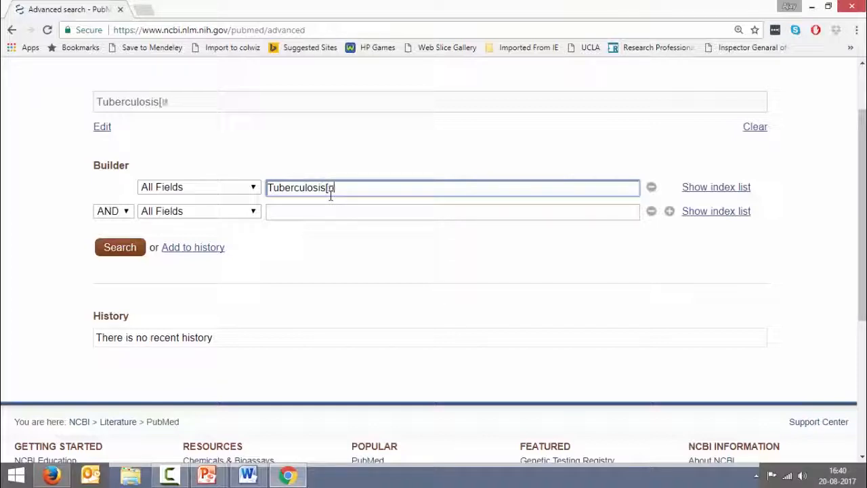
text(mesh])
click(207, 250)
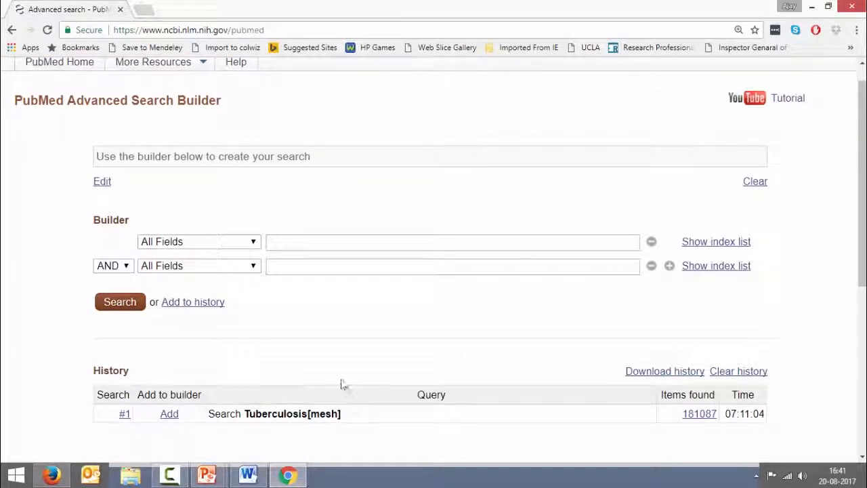
Copy Tubercul* from the Word table and add Tubercul*[tiab] to the search history
key(alt+Tab)
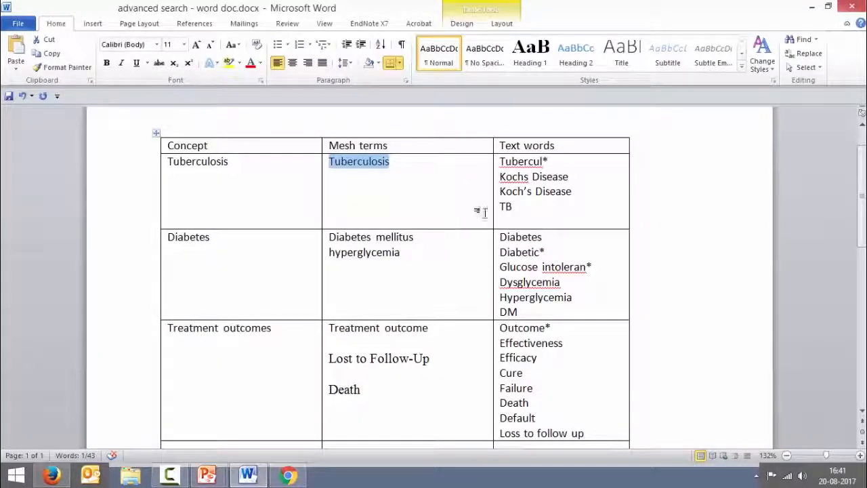
click(559, 165)
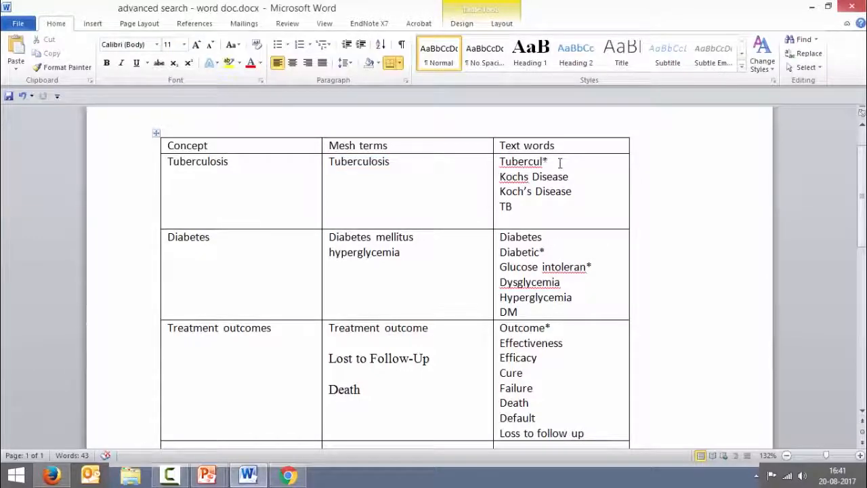
key(shift+Home)
key(ctrl+c)
key(alt+Tab)
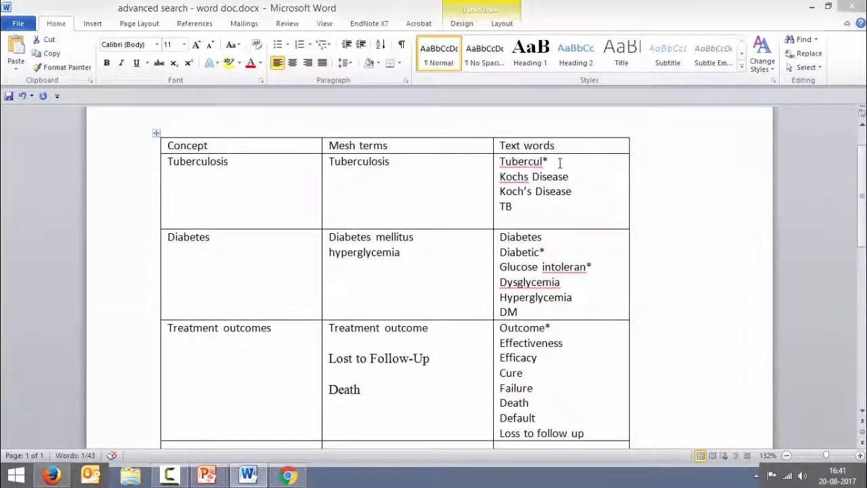
click(385, 246)
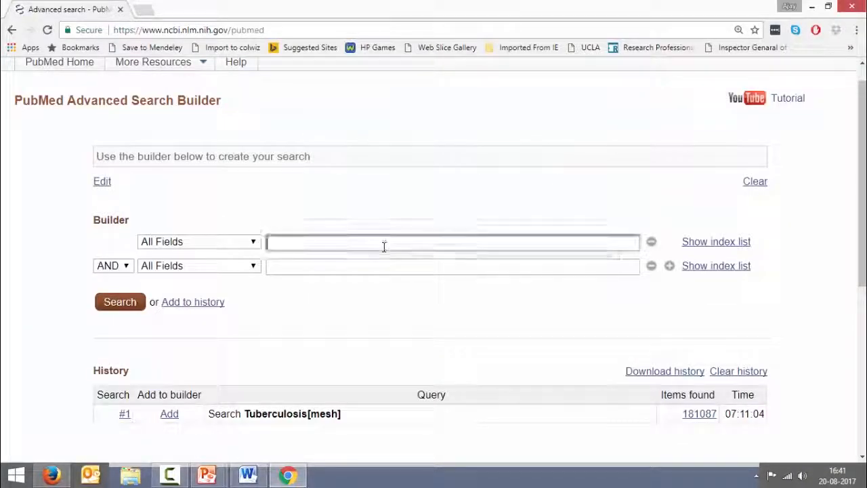
key(ctrl+v)
text([tiab])
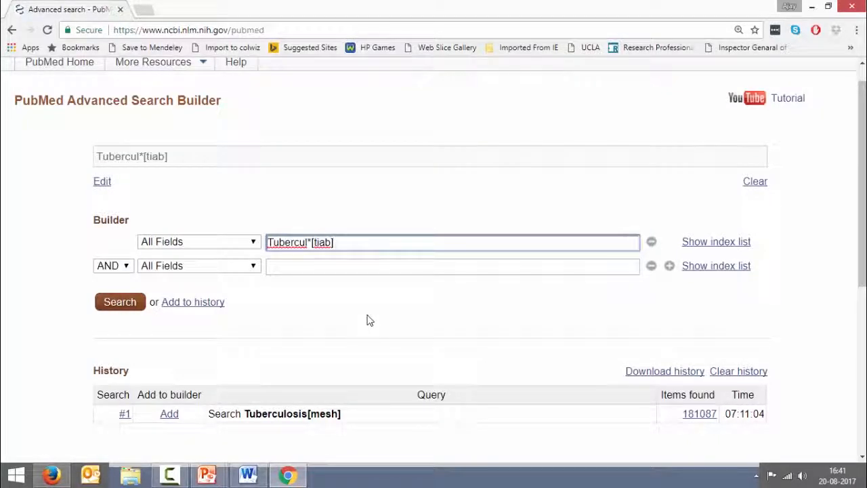
click(213, 303)
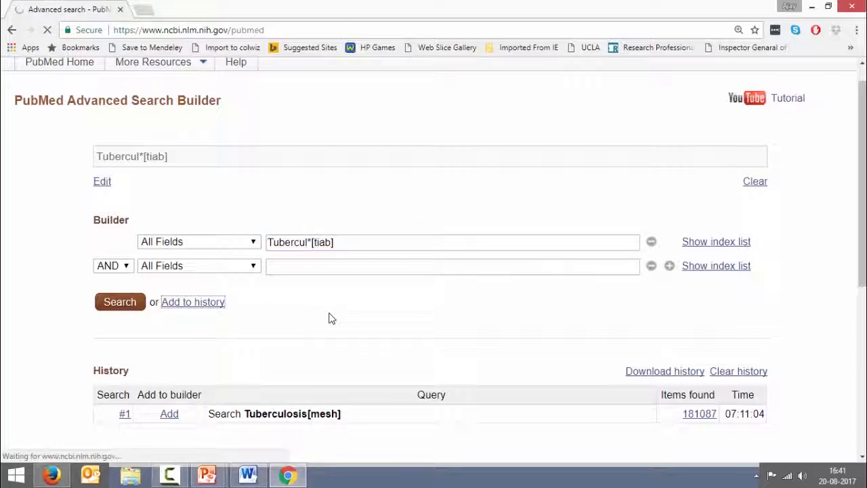
key(alt+Tab)
click(571, 177)
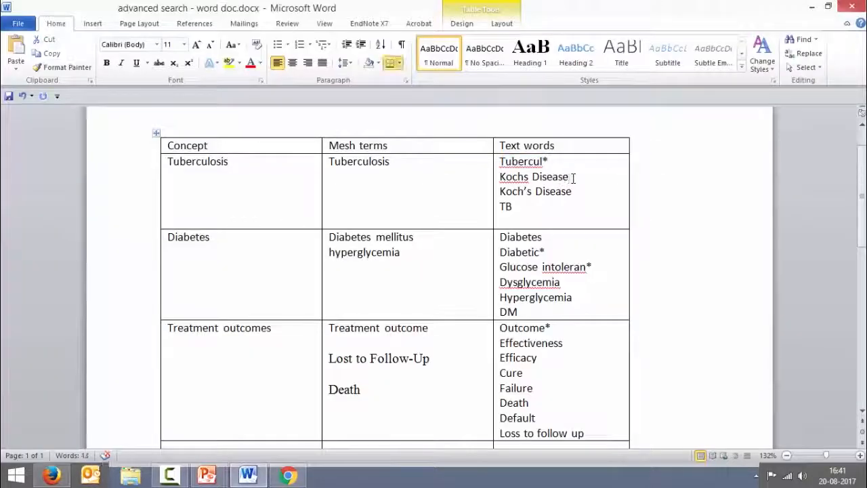
Add Kochs Disease[tiab] to the search history (50 results)
key(shift+Home)
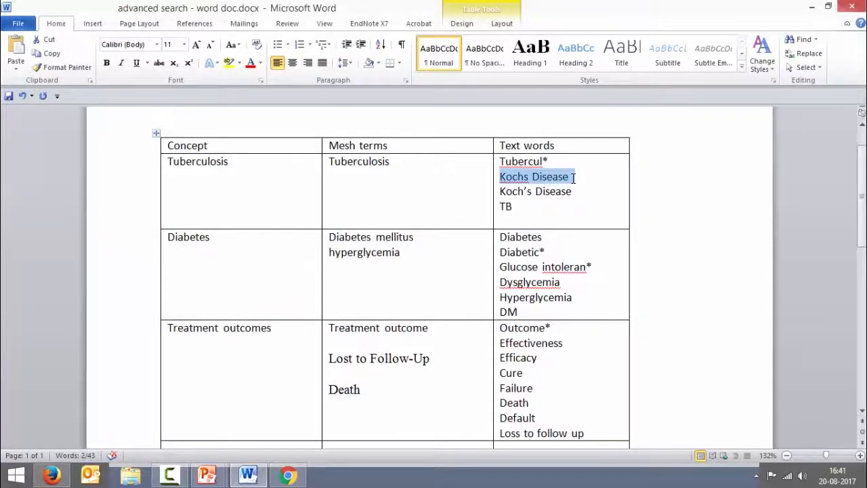
key(ctrl+c)
key(alt+Tab)
click(396, 268)
key(ctrl+v)
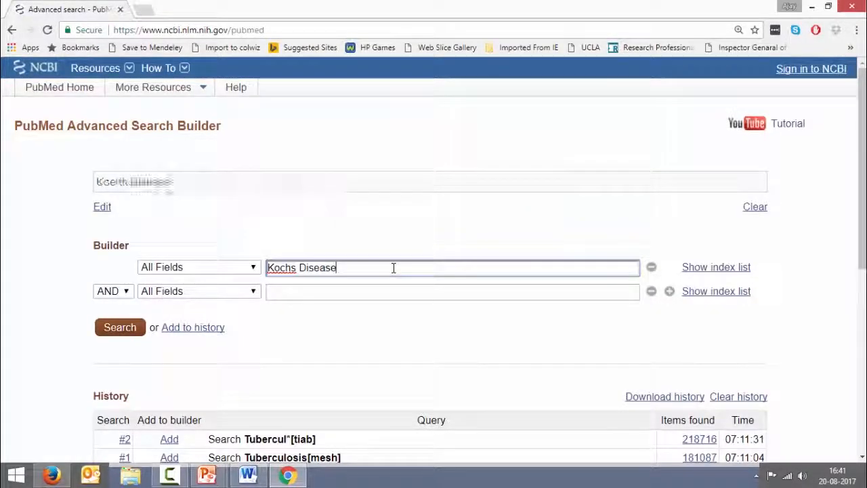
text([tiab])
drag(173, 334, 209, 331)
Copy Koch's Disease from Word and enter it as Koch's Disease[tiab] (7 results)
key(alt+Tab)
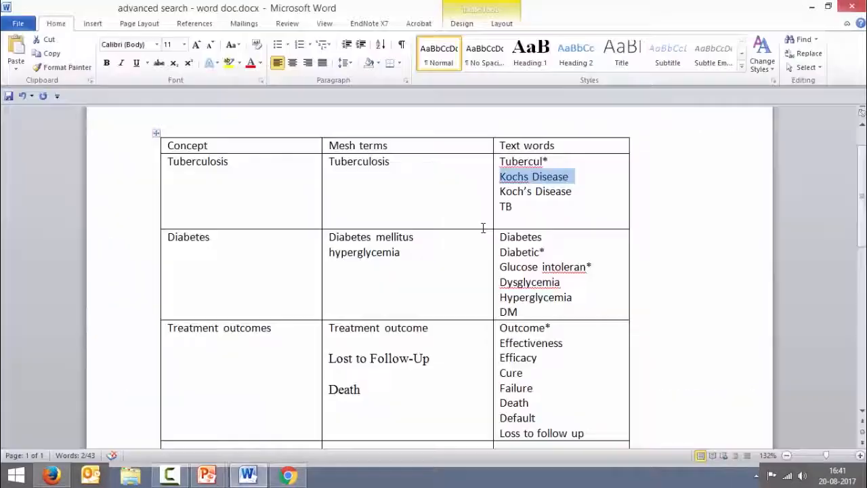
click(592, 194)
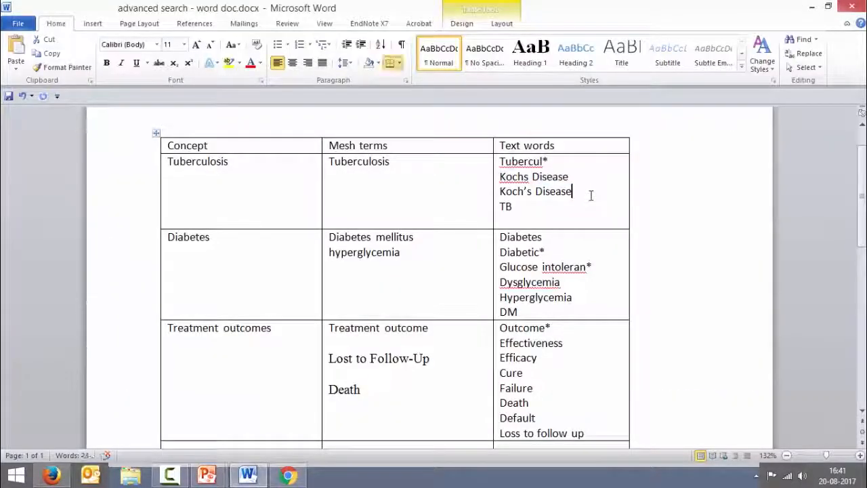
triple_click(590, 195)
key(ctrl+c)
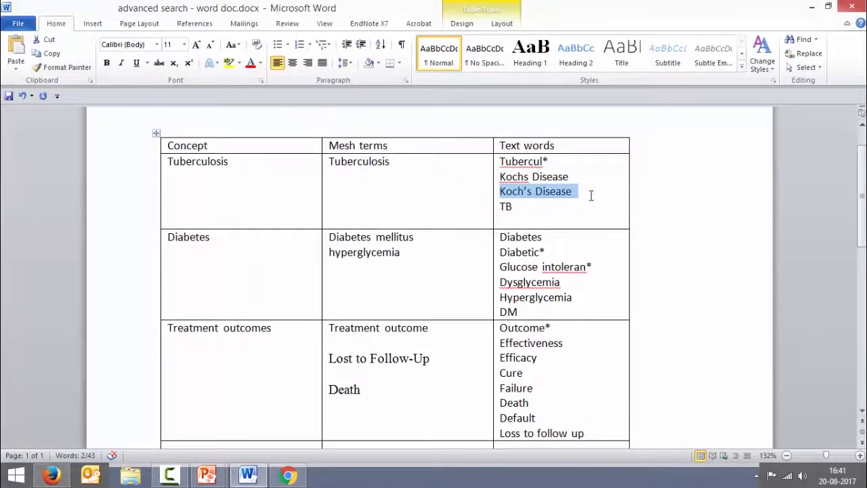
key(alt+Tab)
key(ctrl+v)
text([tiab])
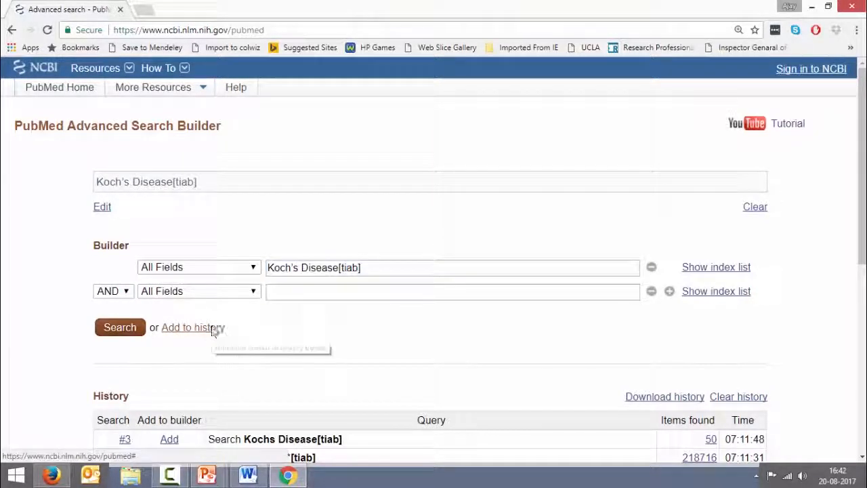
key(alt+Tab)
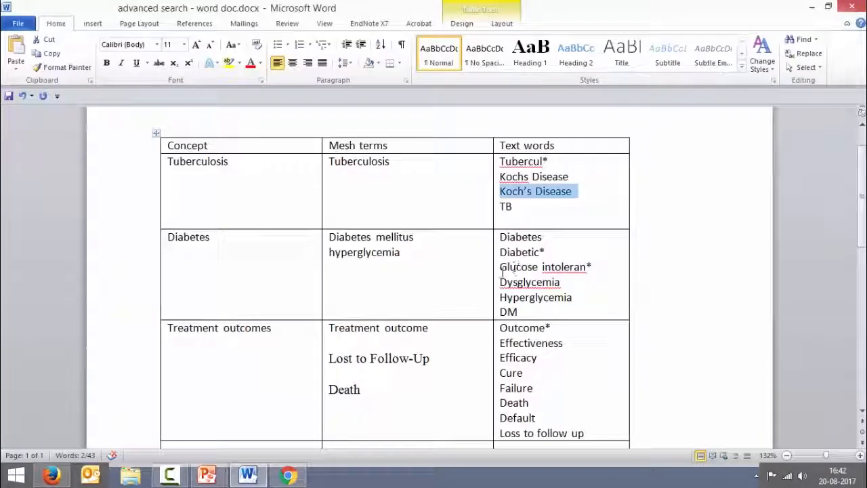
key(alt+Tab)
Add TB[tiab] to the search history (40764 results)
click(325, 272)
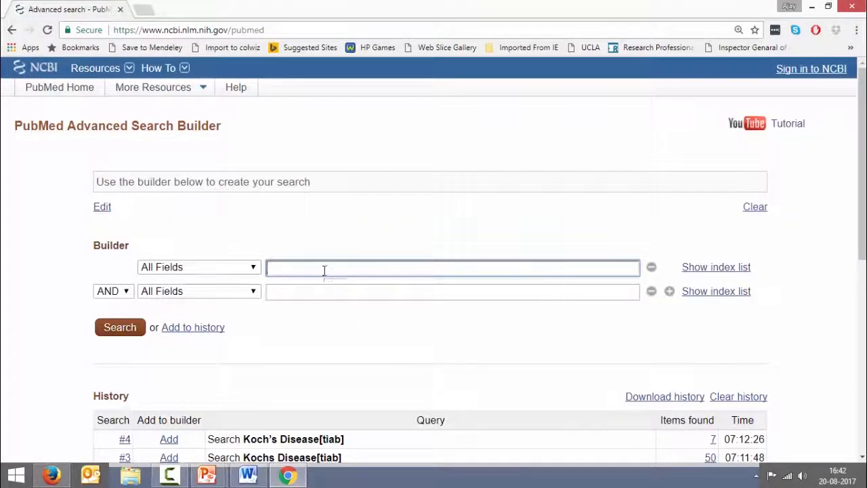
text(TB)
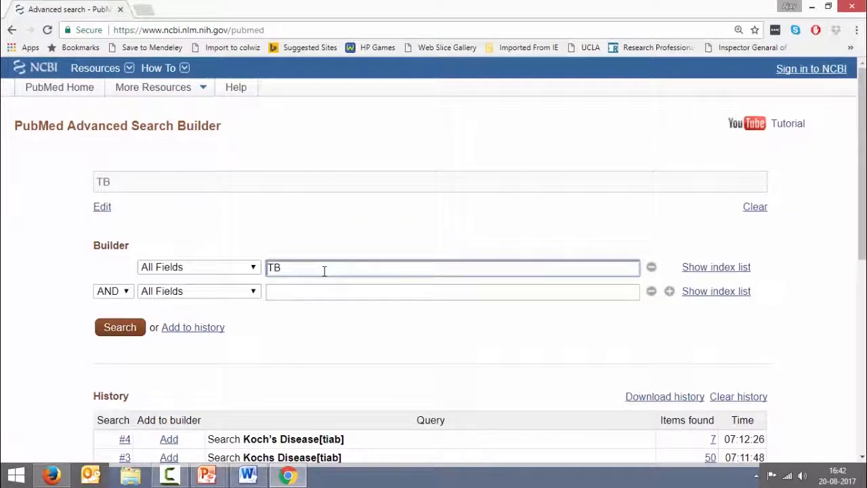
text([tiab)
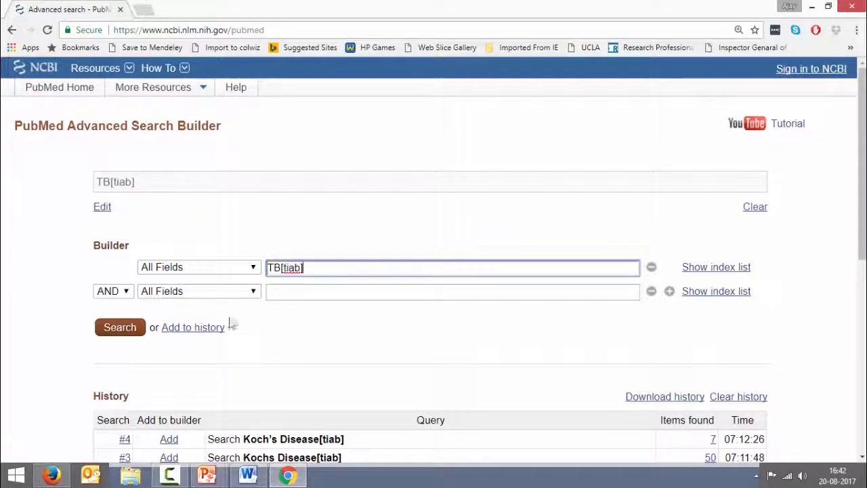
click(205, 329)
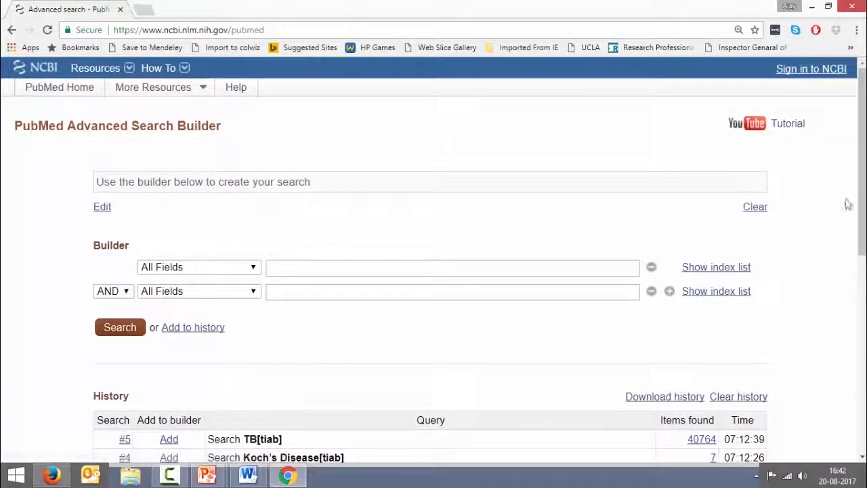
drag(864, 166, 860, 222)
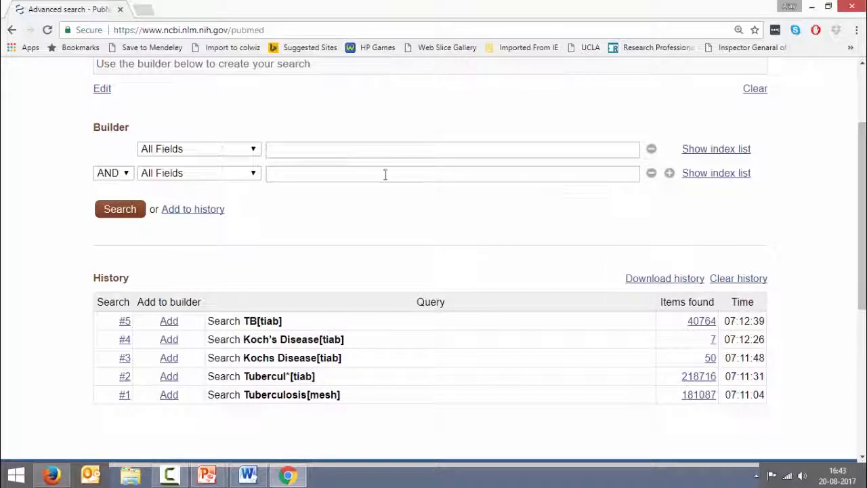
Add '#1 OR #2 OR #3 OR #4 OR #5' to the history as search #6 (256208 results)
click(384, 153)
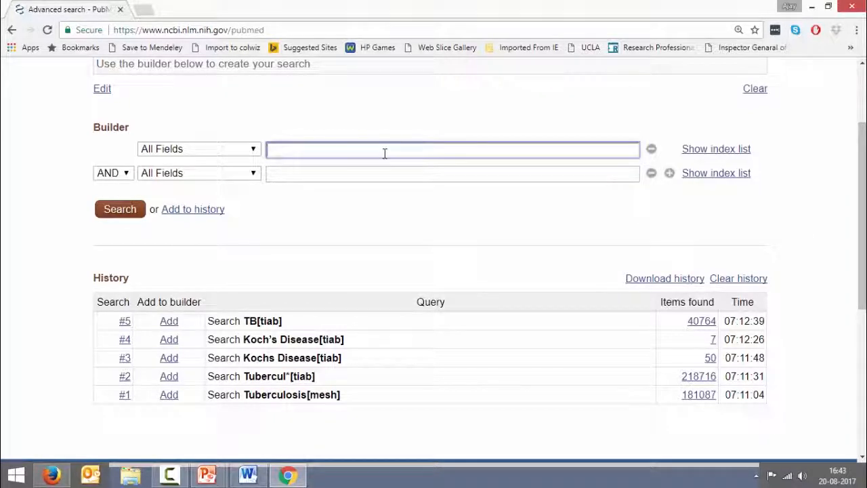
text(#1)
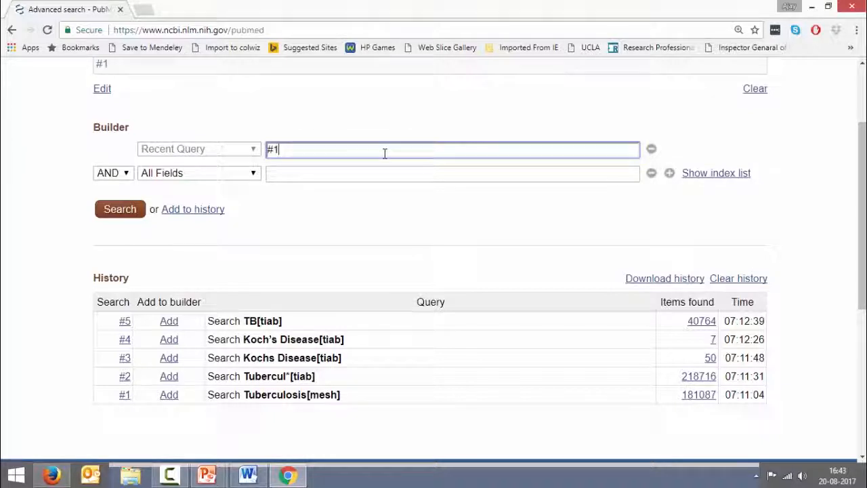
text( OR #2 )
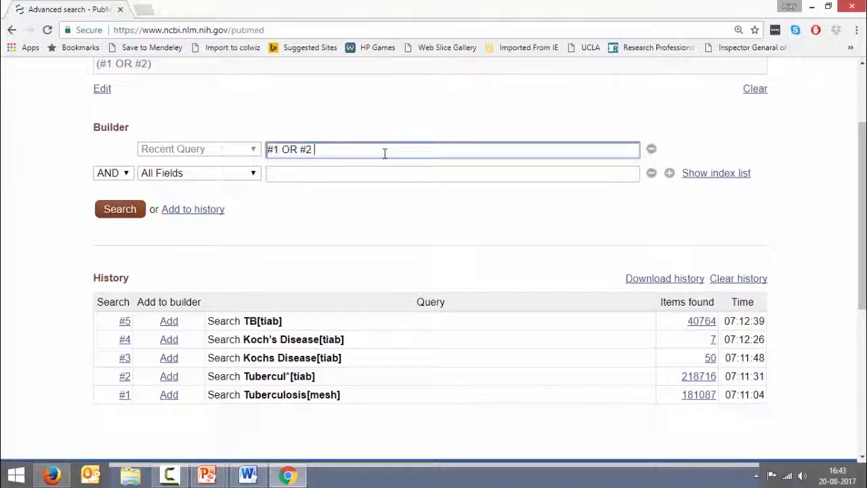
text(OR #)
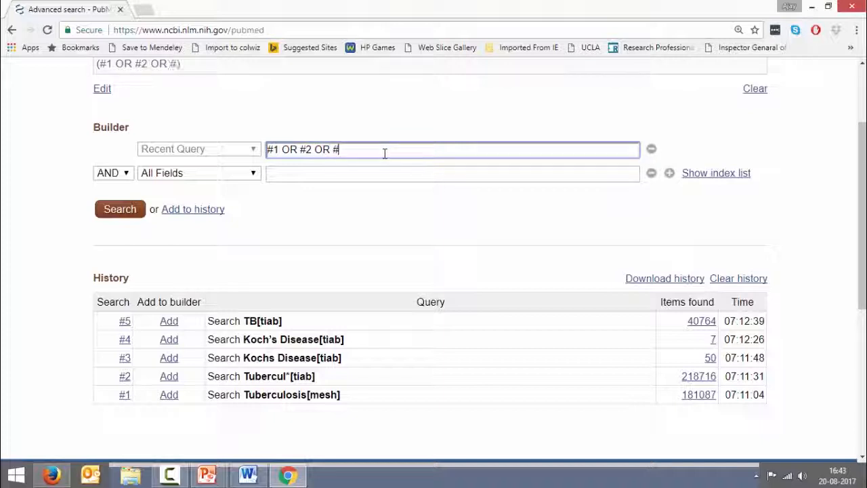
text(3 OR #)
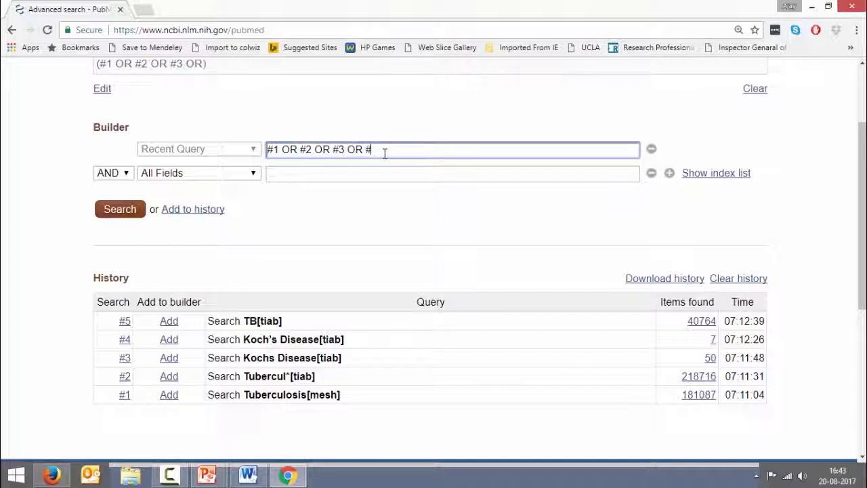
text(4 OR #5)
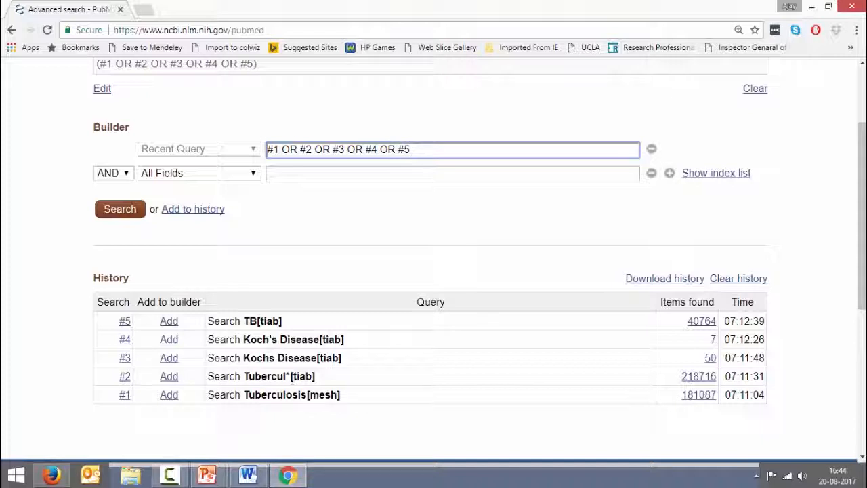
click(205, 219)
click(205, 218)
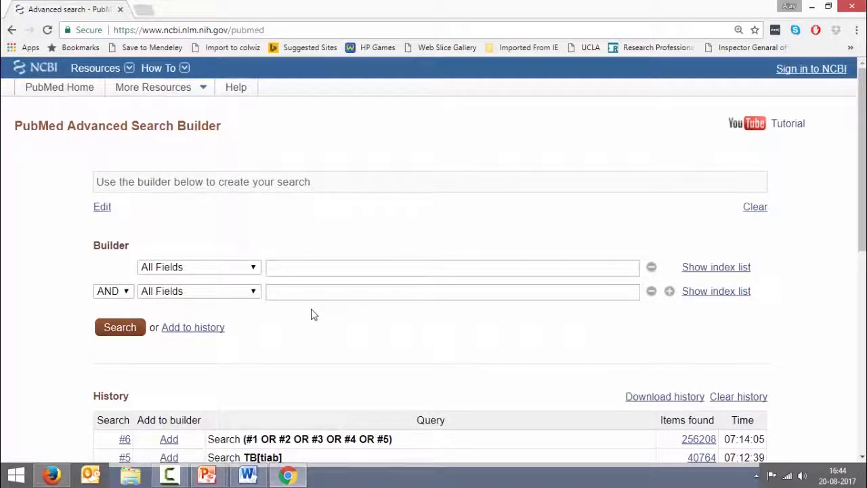
scroll(314, 314, down, 1)
scroll(311, 314, down, 2)
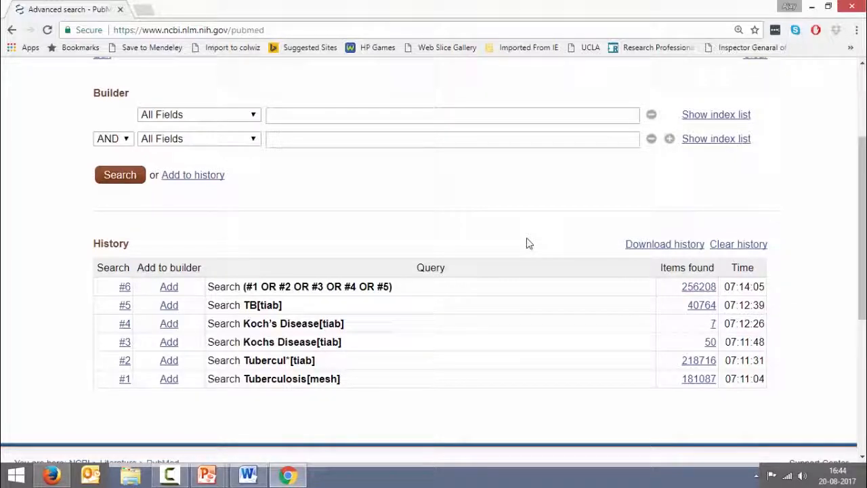
key(alt+Tab)
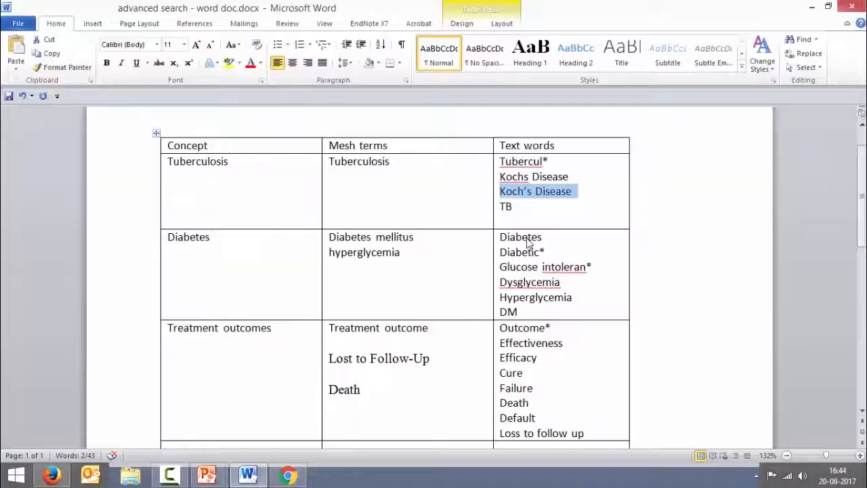
click(421, 236)
Add Diabetes mellitus[mesh] to the history as #7 (366530 results)
triple_click(422, 236)
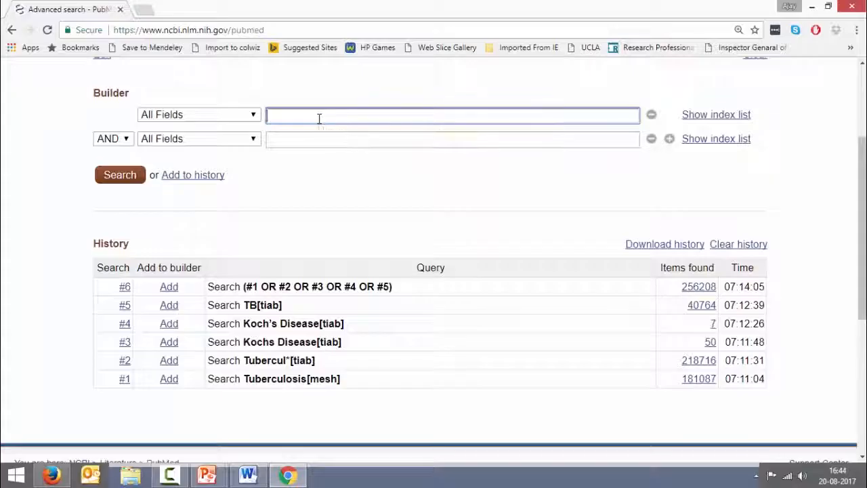
text(Diabetes mellitus)
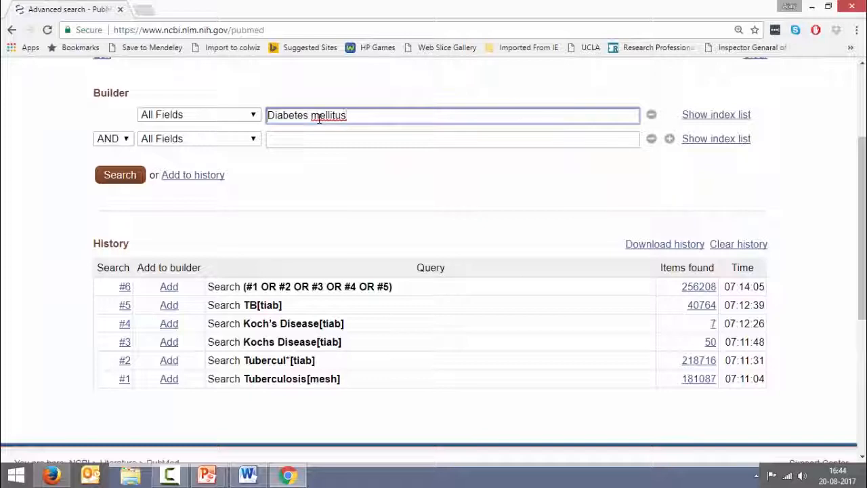
text([mesh])
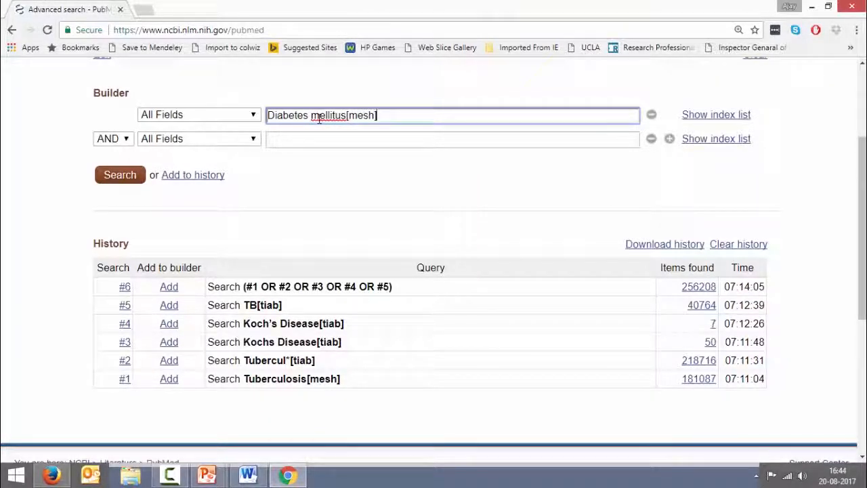
click(204, 177)
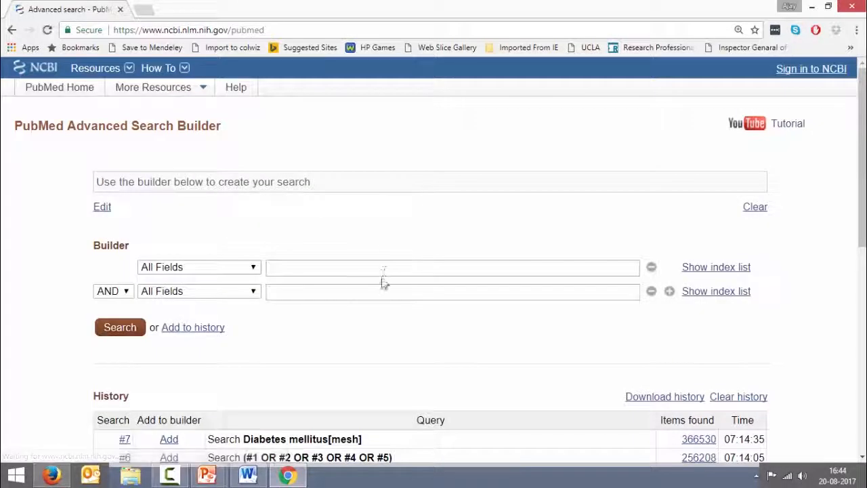
Add hyperglycemia[mesh] to the history as #8 (31178 results)
click(318, 262)
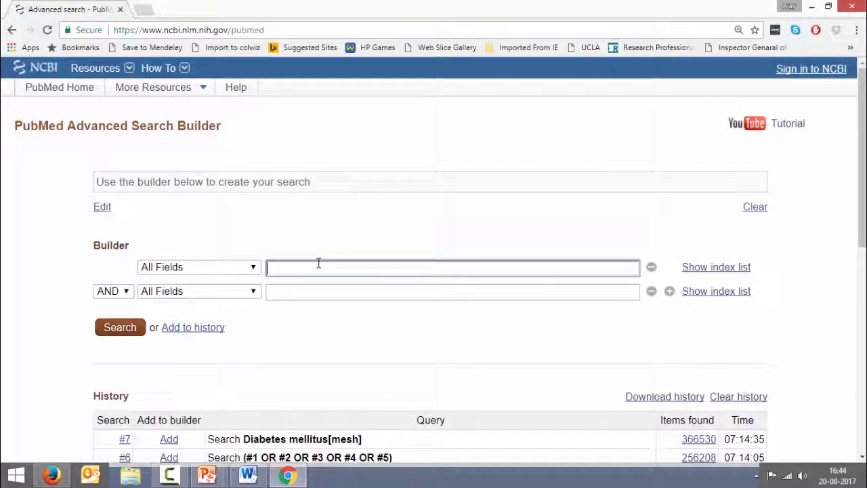
text(hyperg)
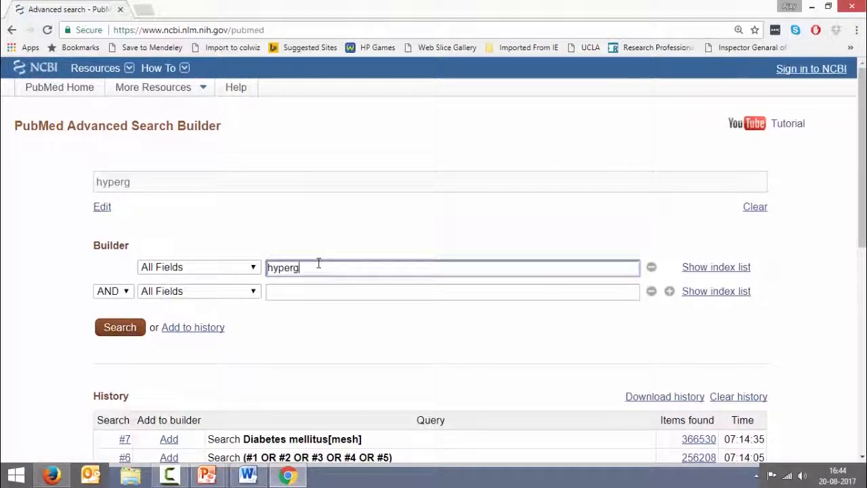
text(lycemia)
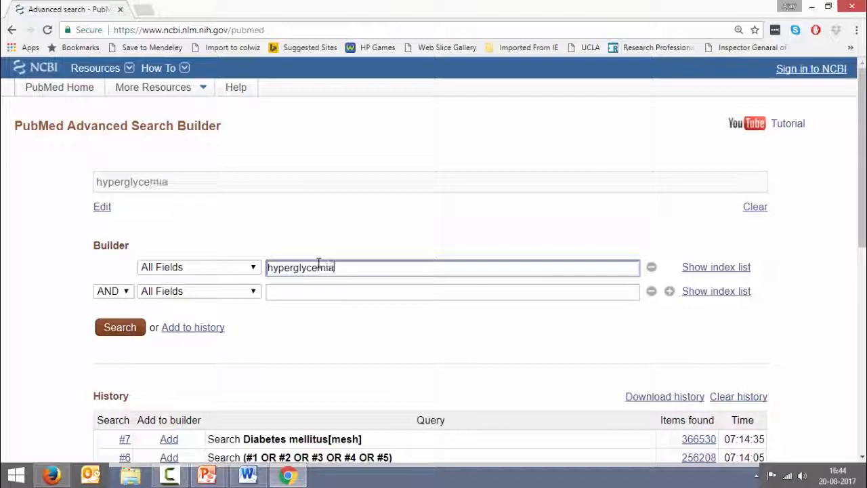
text([mesh])
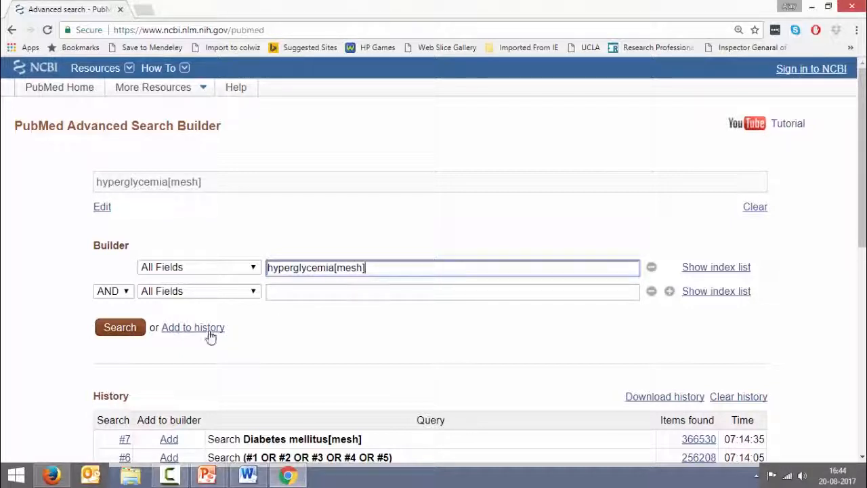
drag(207, 331, 280, 339)
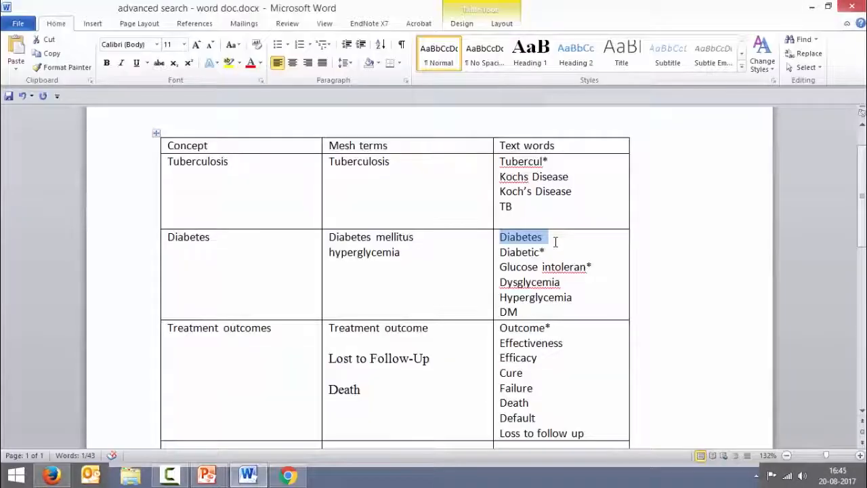
key(alt+Tab)
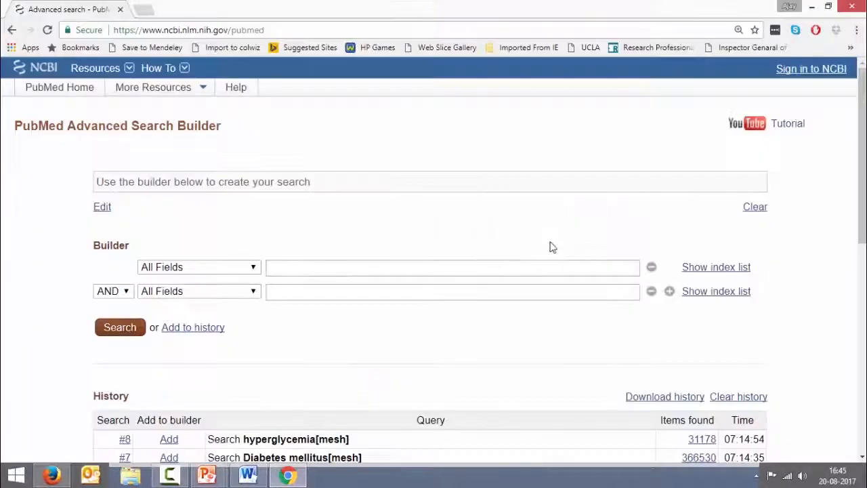
Add Diabetes[tiab] to the search history as #9
right_click(416, 269)
text(Diabetes)
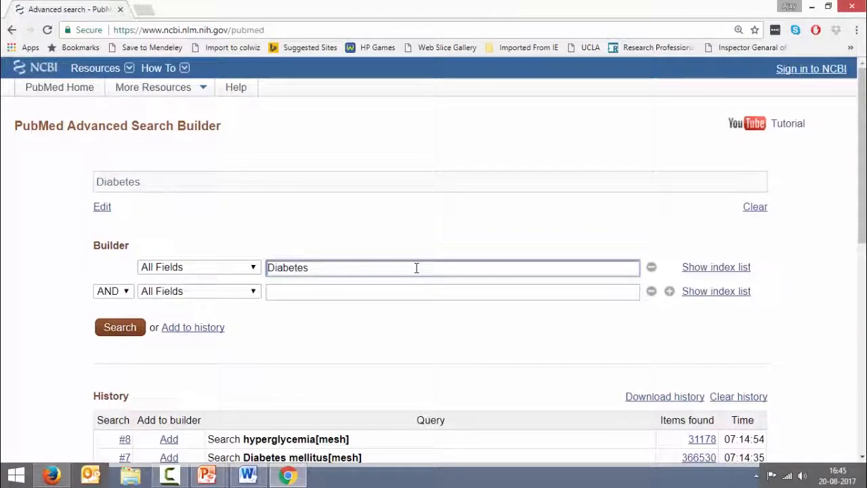
text([tiab])
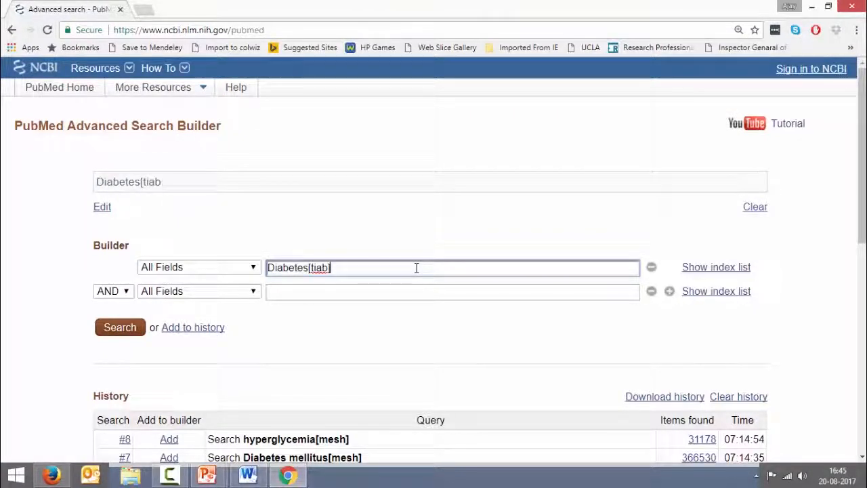
click(191, 330)
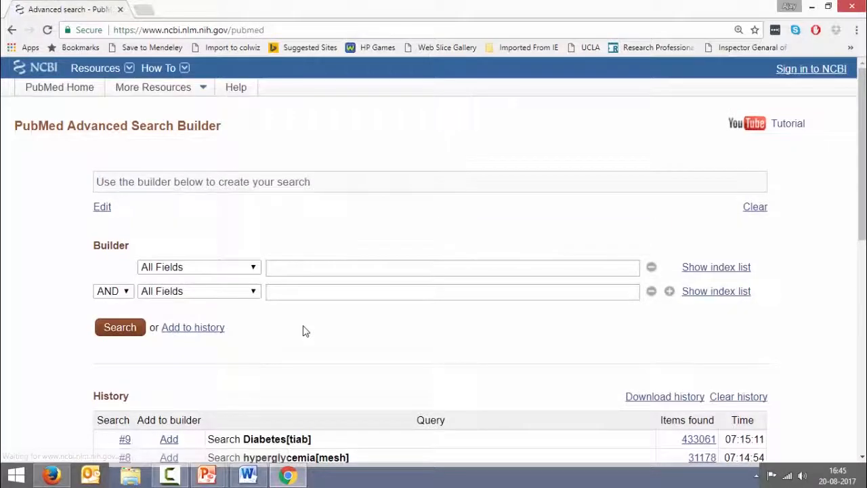
Copy Diabetic* from the Word table and add Diabetic*[tiab] to the history (213878 results)
key(alt+Tab)
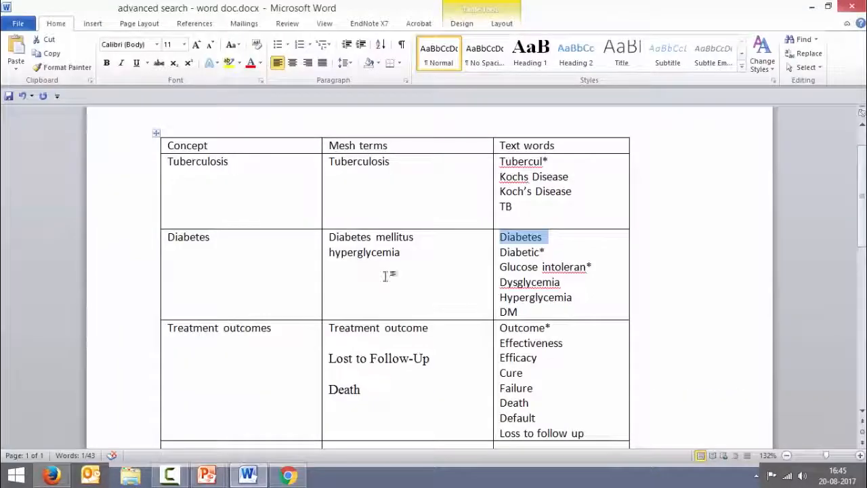
click(554, 255)
triple_click(554, 255)
key(ctrl+c)
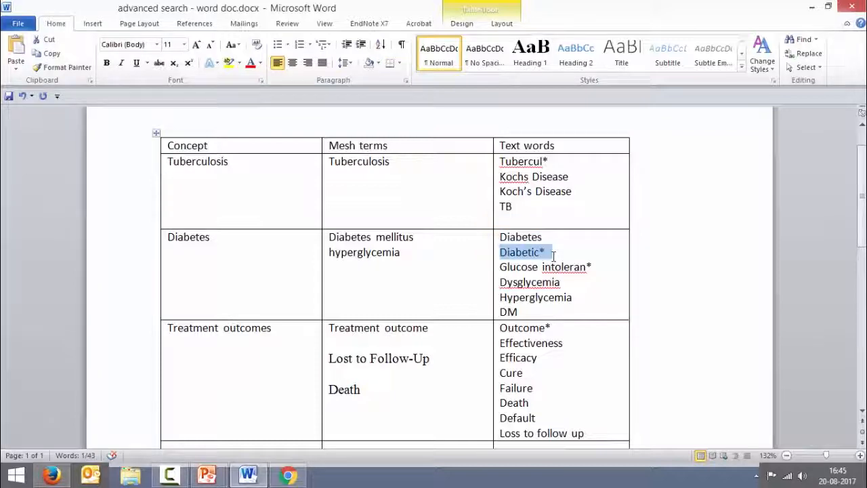
key(alt+Tab)
click(402, 267)
key(ctrl+v)
text([)
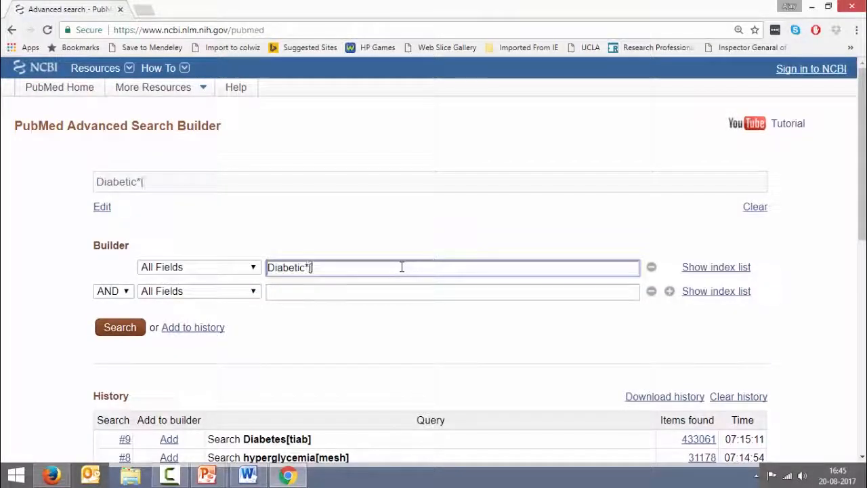
text(tiab])
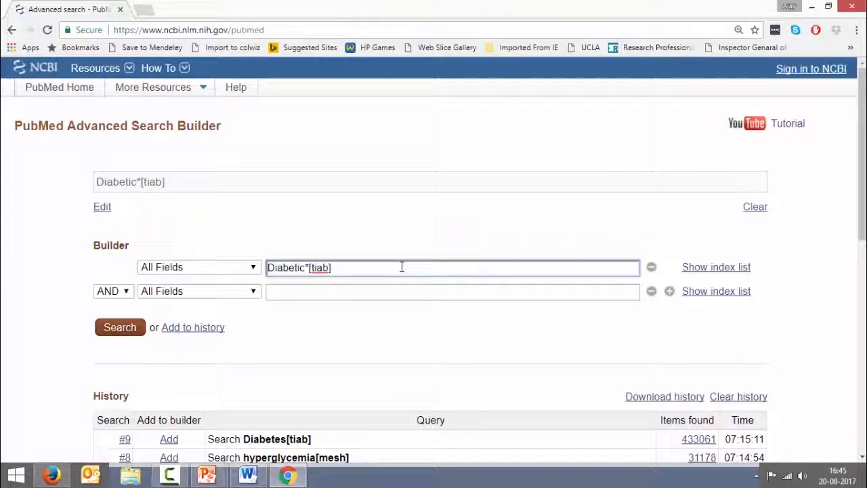
click(195, 328)
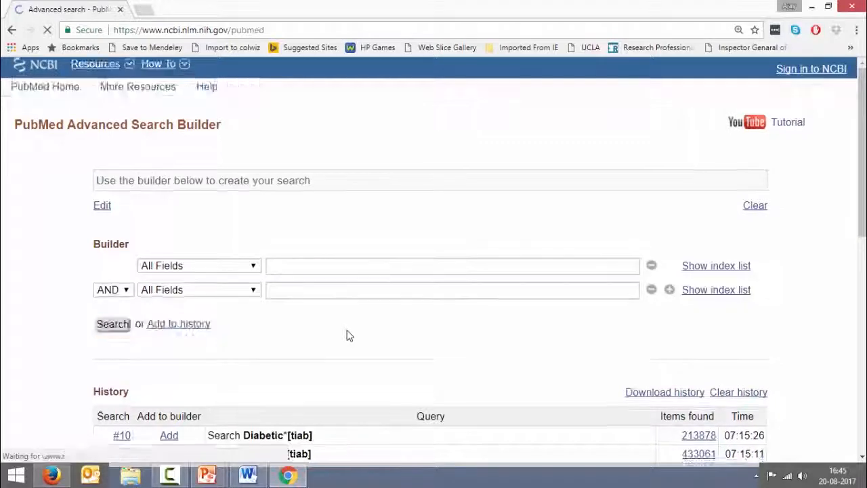
Copy Glucose intoleran* from Word and add Glucose intoleran*[tiab] to the history (9244 results)
key(alt+Tab)
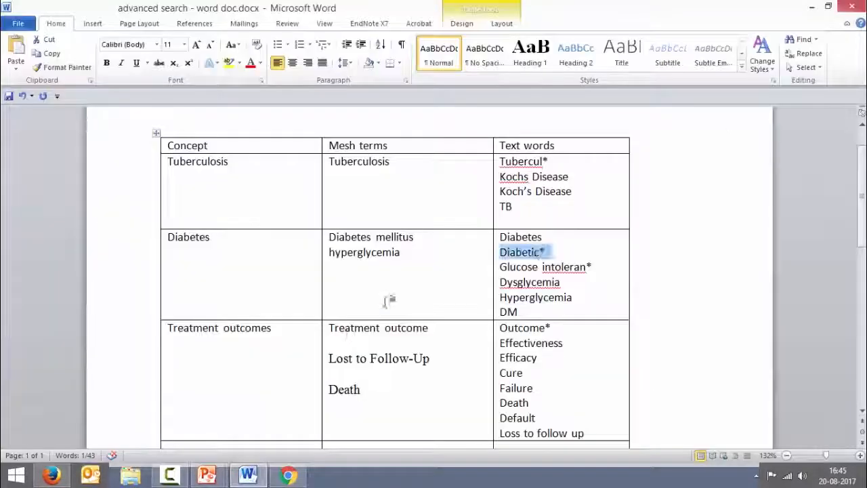
click(598, 267)
triple_click(597, 267)
key(ctrl+c)
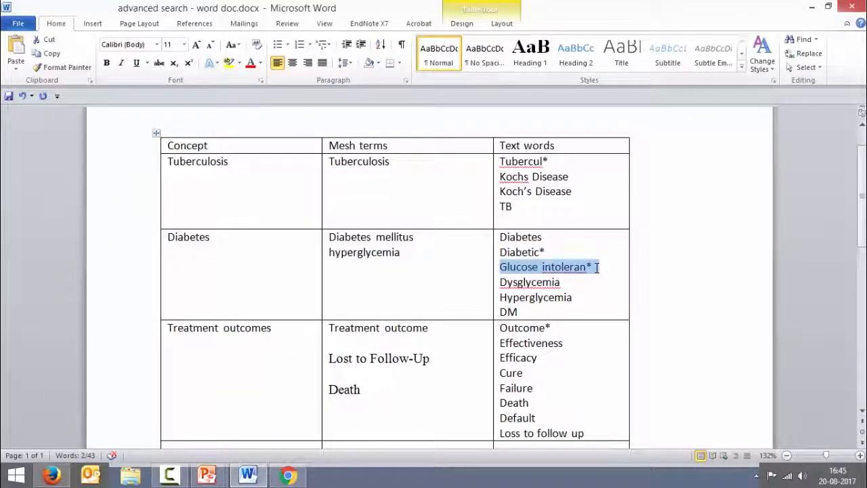
key(alt+Tab)
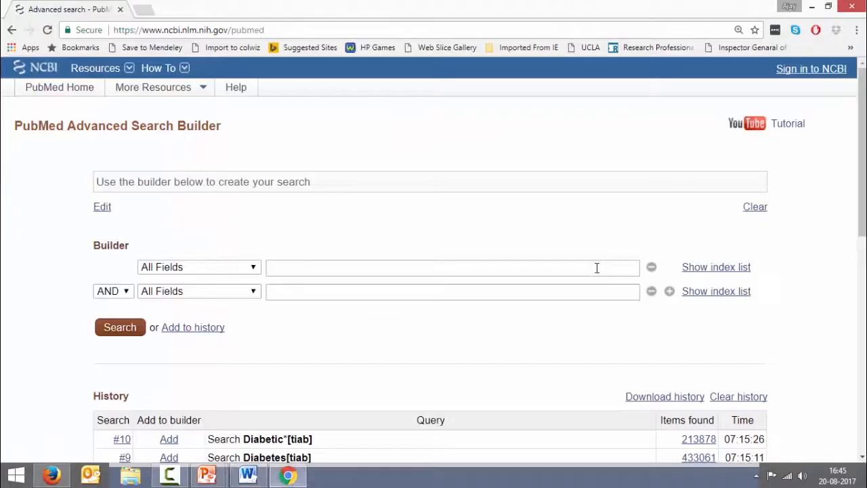
click(332, 268)
key(ctrl+v)
text([tiab])
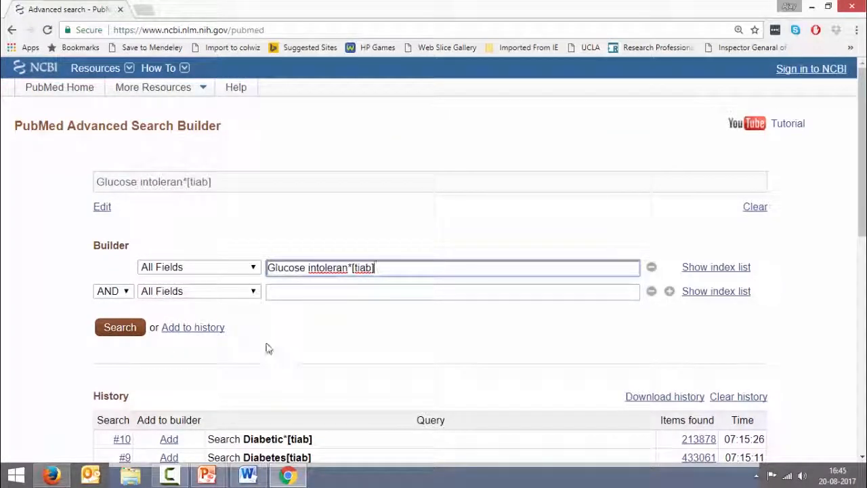
click(208, 329)
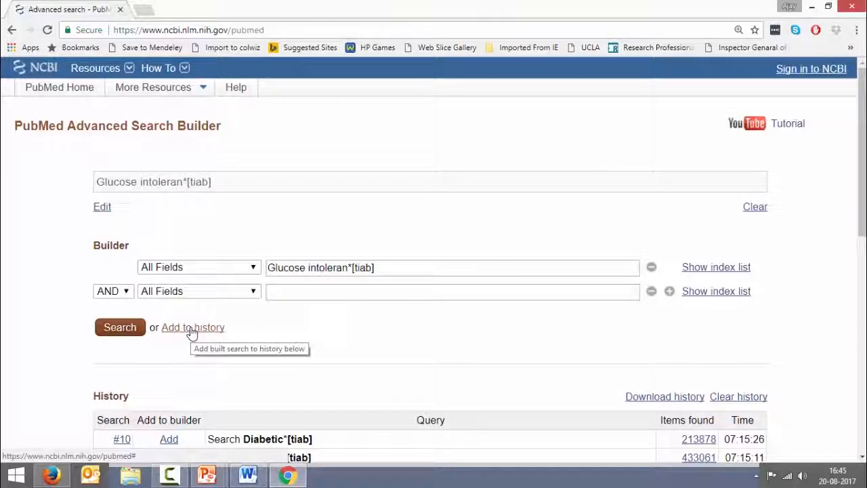
click(191, 329)
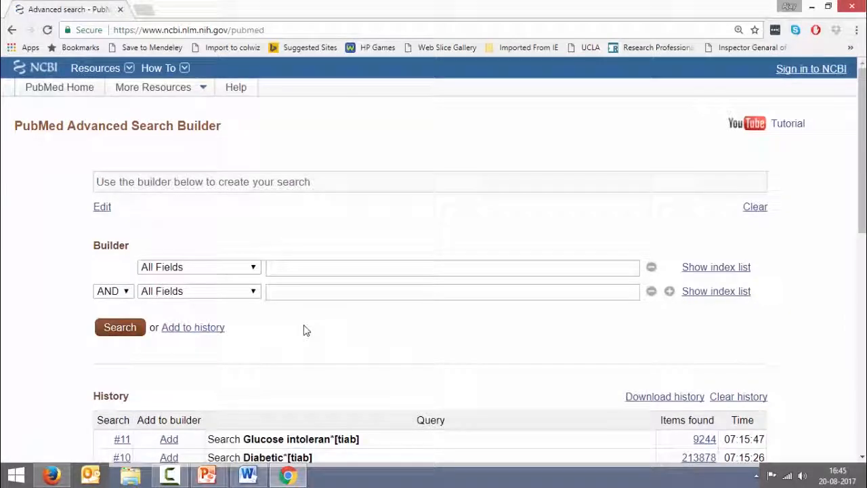
Copy Dysglycemia from Word and add Dysglycemia[tiab] to the history
key(alt+Tab)
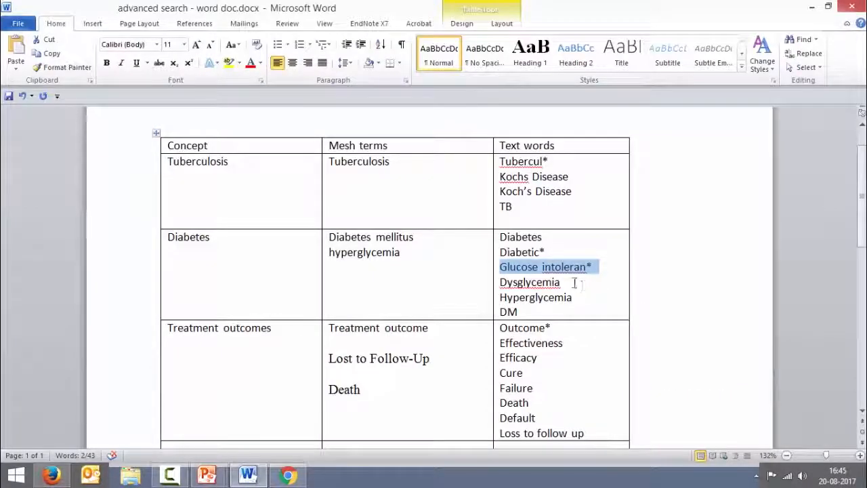
click(574, 283)
double_click(575, 282)
key(ctrl+c)
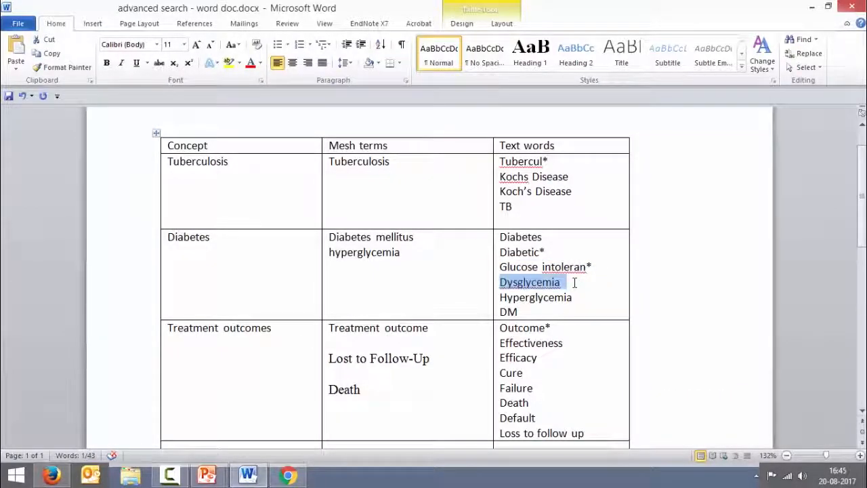
key(alt+Tab)
click(331, 267)
key(ctrl+v)
text([tiab])
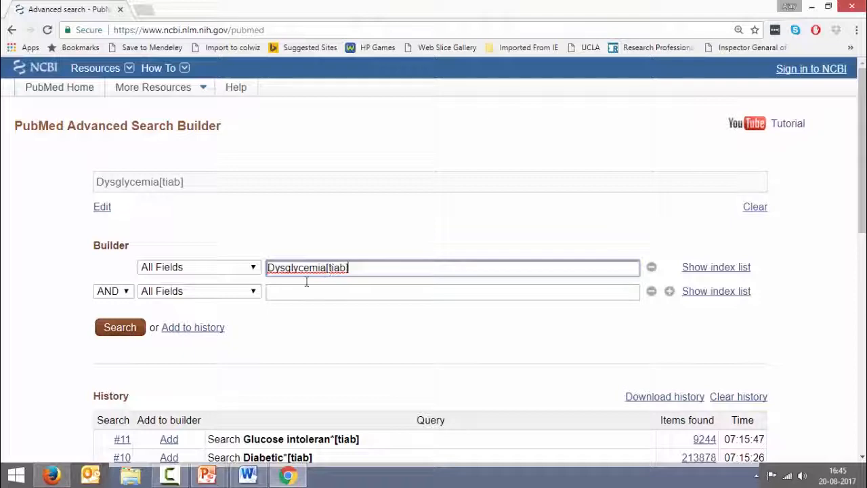
click(193, 328)
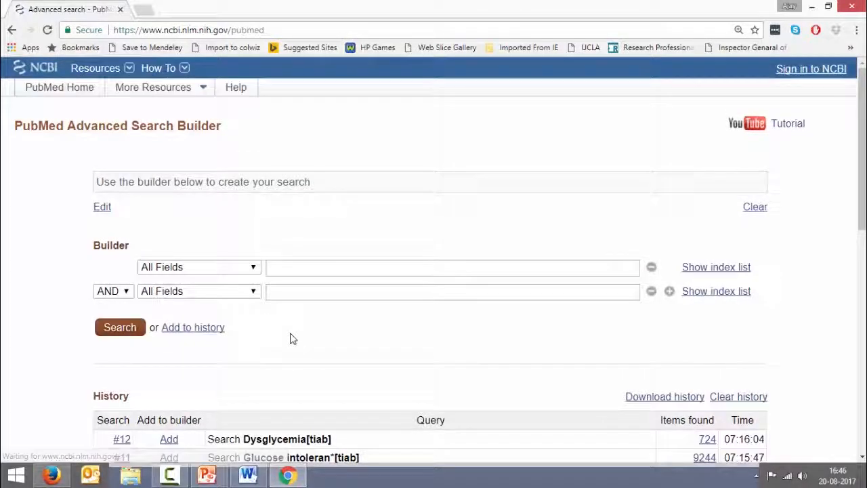
Add '#7 OR #8 OR #9 OR #10 OR #11 OR #12' to the history as #13 (591388 results)
scroll(290, 338, down, 2)
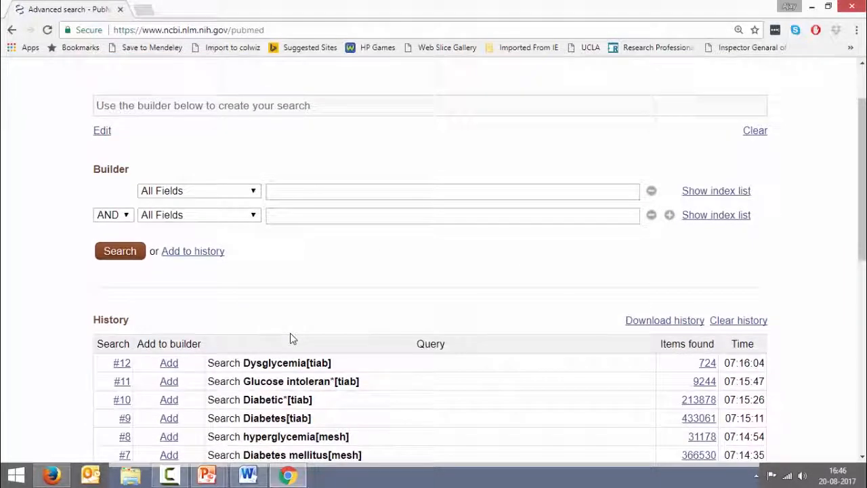
scroll(290, 332, down, 1)
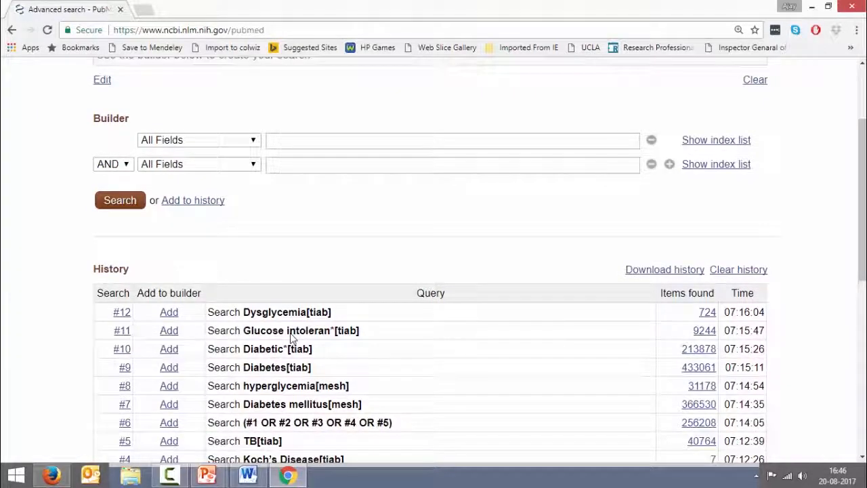
key(alt+Tab)
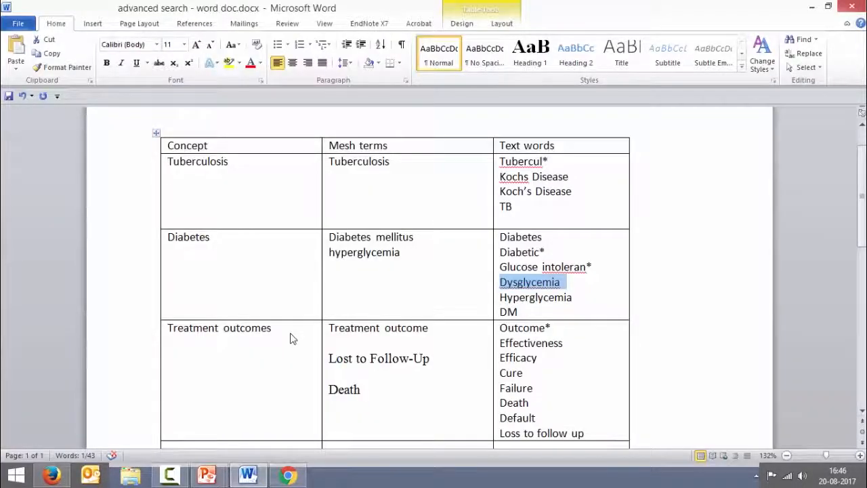
key(alt+Tab)
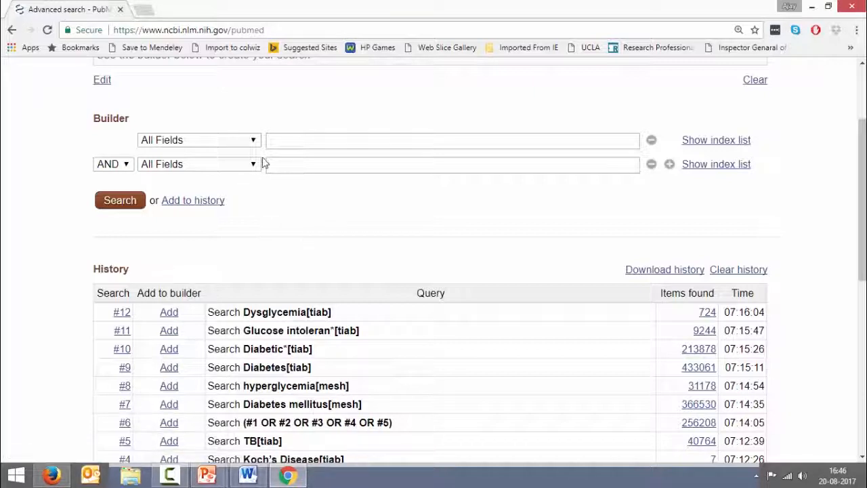
click(276, 140)
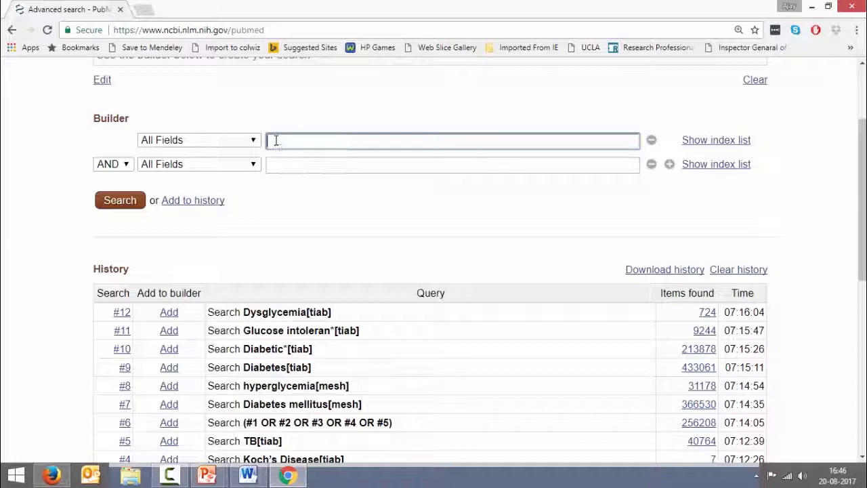
text(#7 OR #8 OR #9 OR #10)
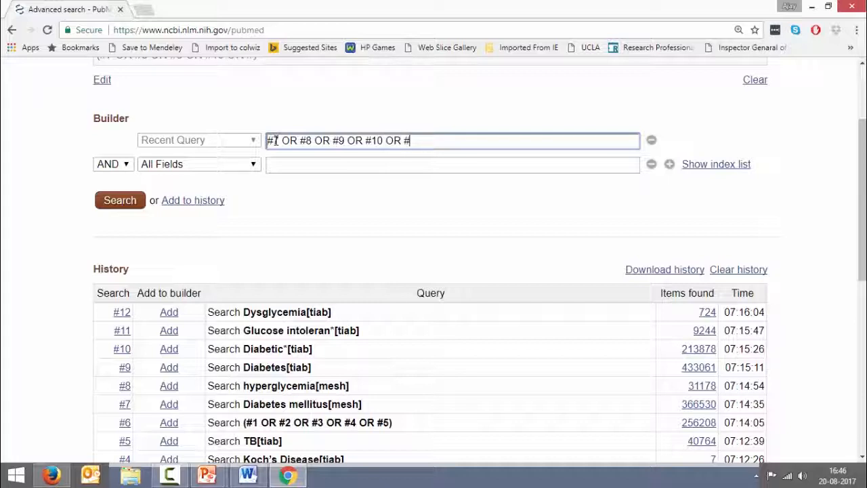
text(OR #12)
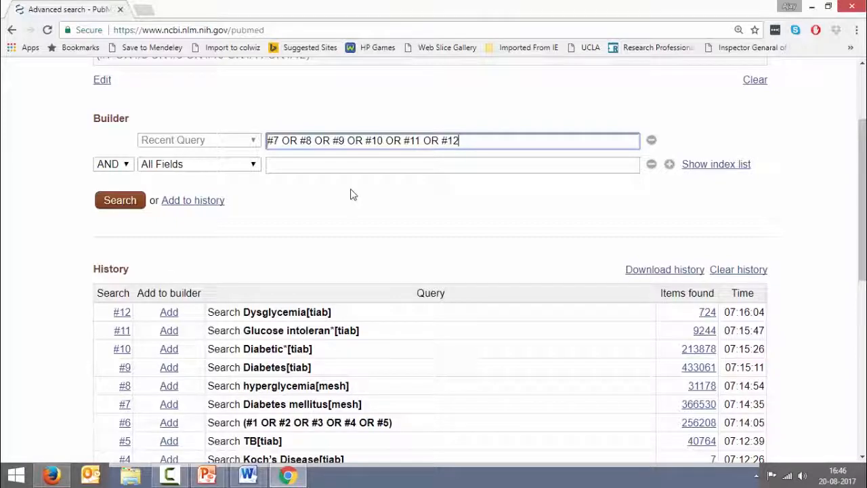
click(197, 204)
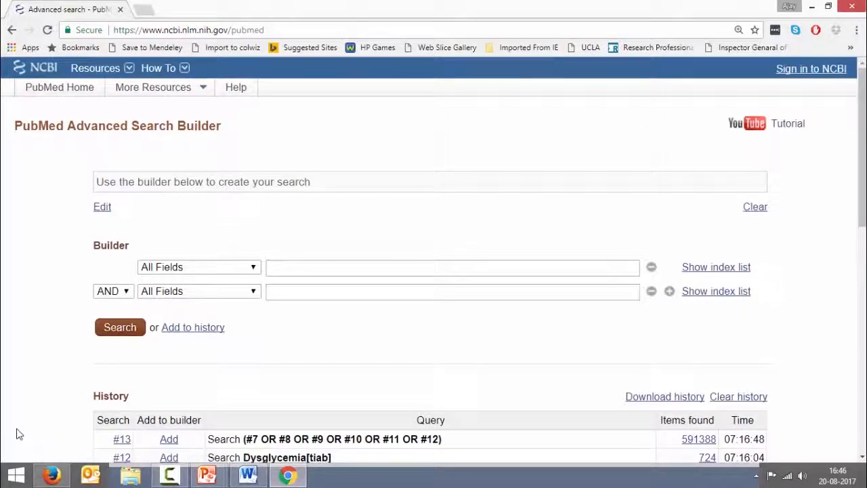
Review the full PubMed search history, then go to the Treatment outcomes row in Word
scroll(19, 433, down, 5)
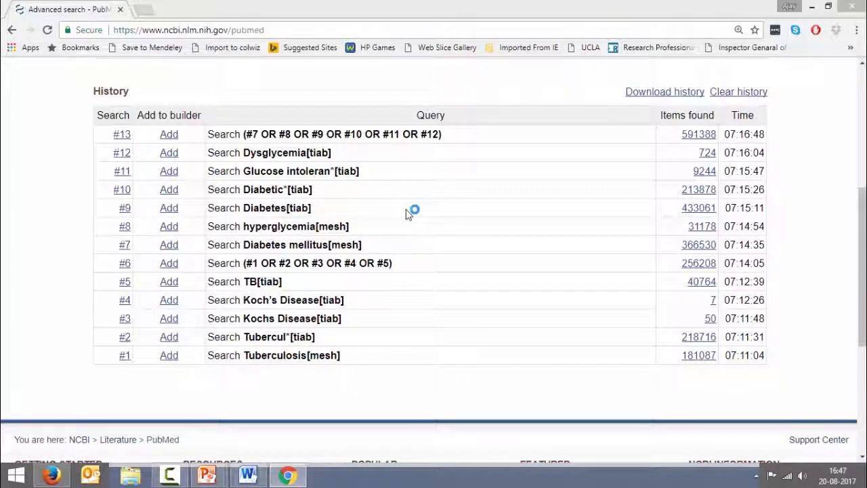
key(alt+Tab)
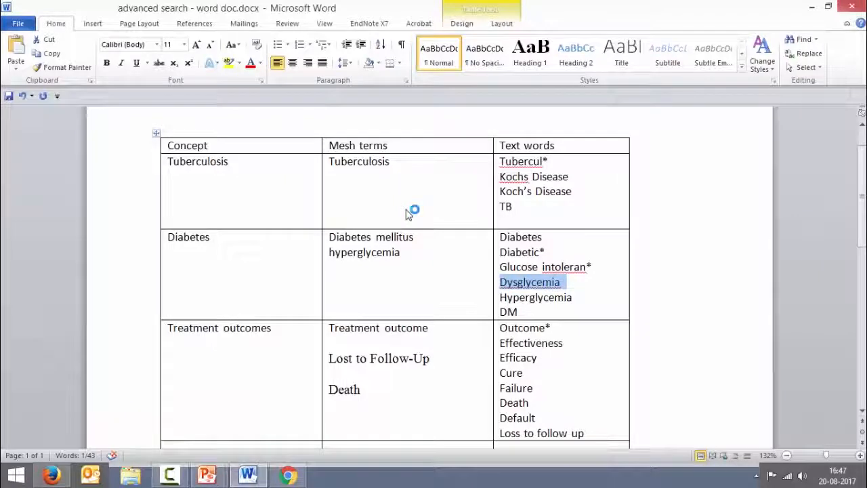
click(440, 327)
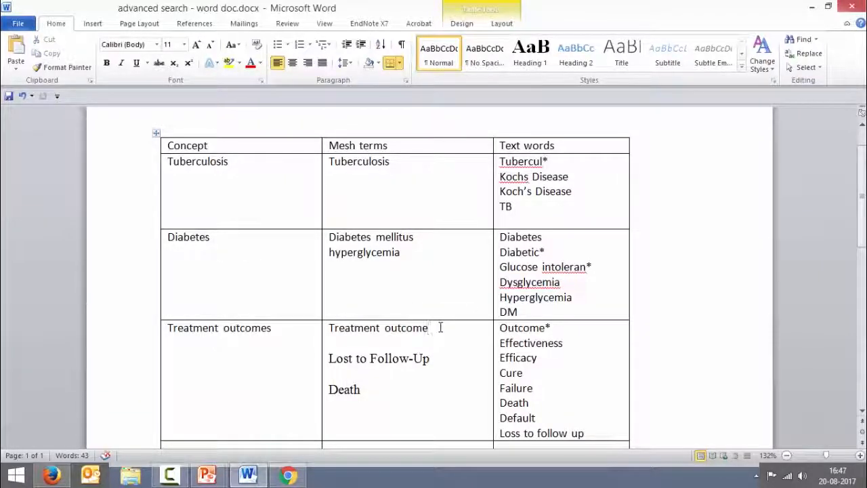
Copy Treatment outcome from Word and add Treatment outcome[mesh] as #14 (821507 results)
triple_click(440, 327)
key(ctrl+c)
key(alt+Tab)
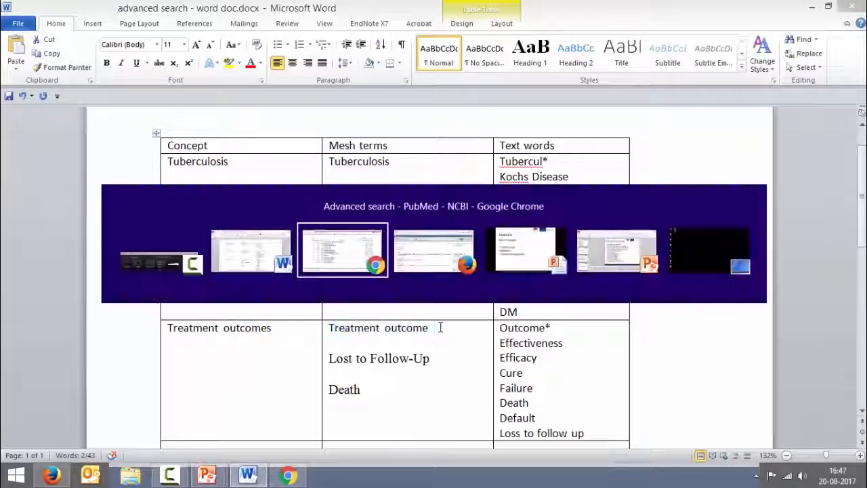
drag(860, 208, 846, 151)
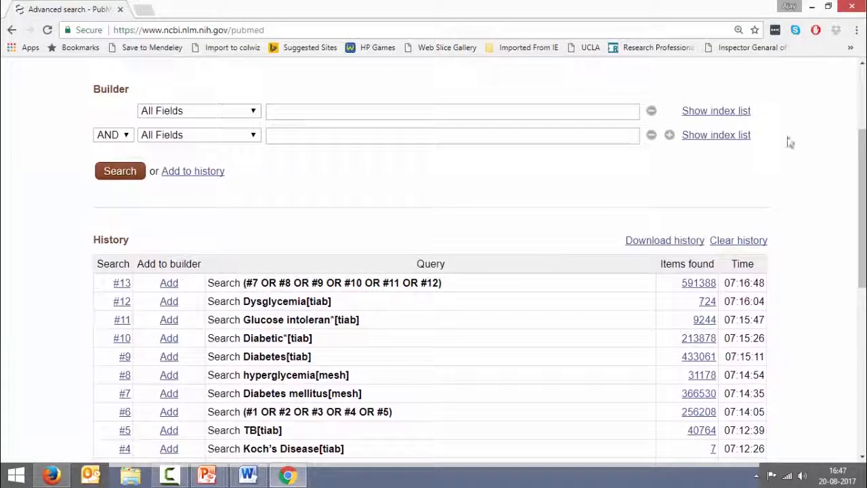
click(391, 112)
key(ctrl+v)
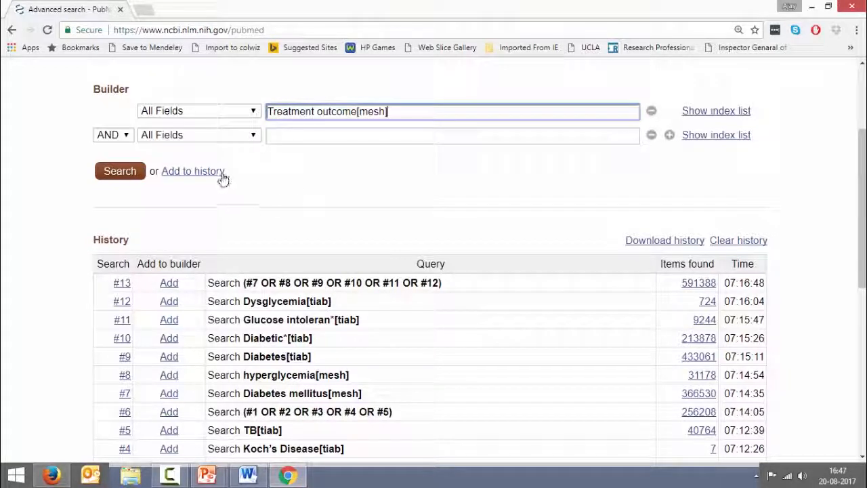
key(alt+Tab)
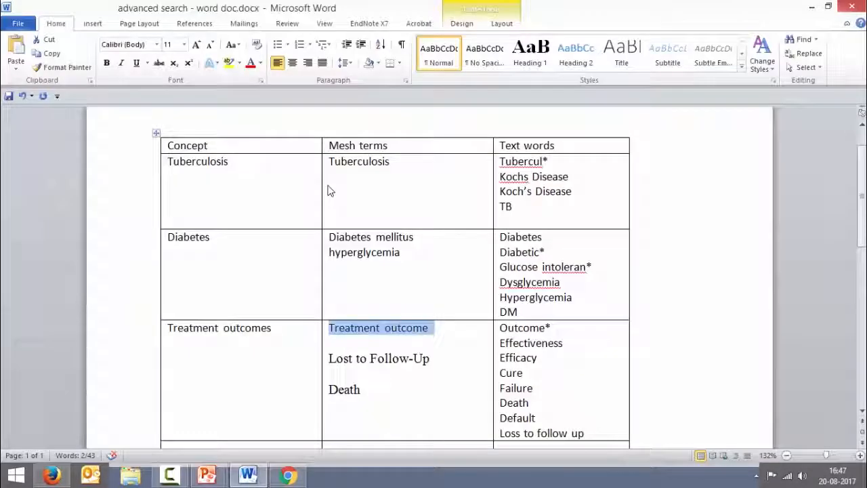
key(alt+Tab)
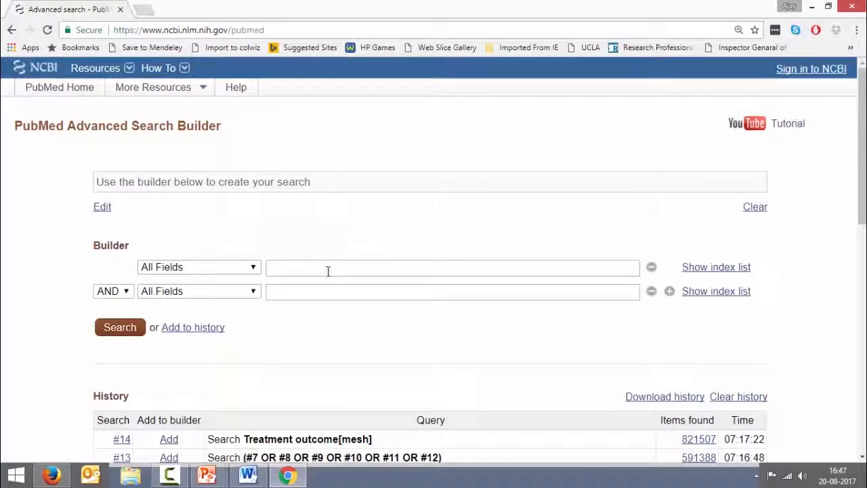
Add lost to follow up[mesh] to the history as #15 (794 results)
click(327, 269)
text(lost to follow up)
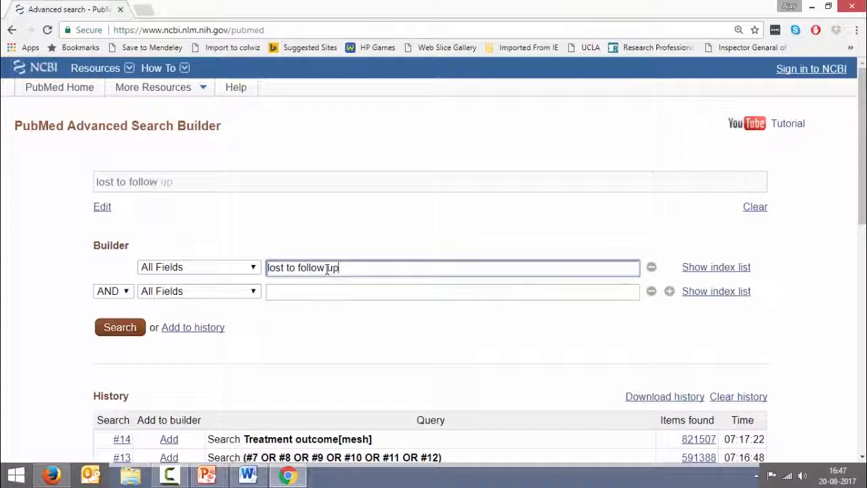
text([m)
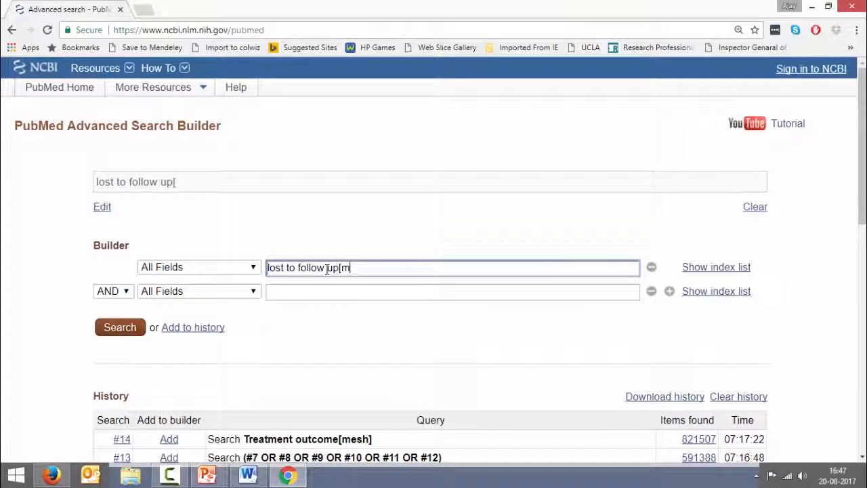
text(ehsh)
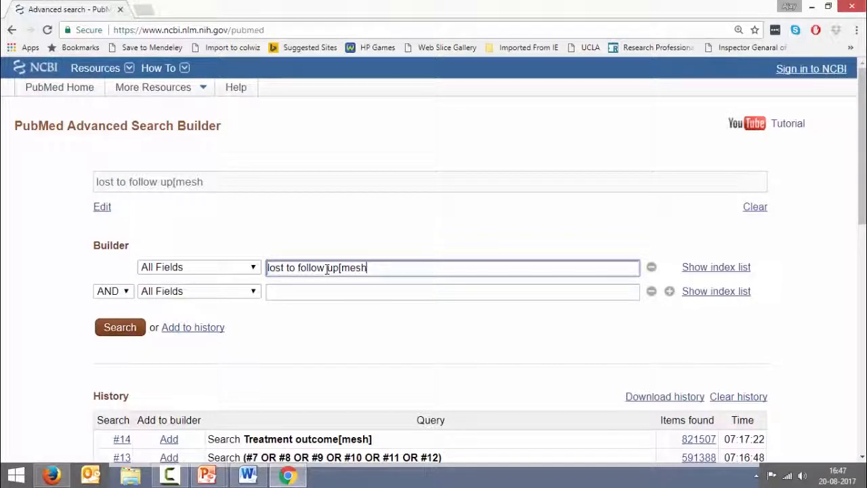
mouse_move(205, 329)
mouse_down()
mouse_move(324, 349)
mouse_move(213, 334)
mouse_up()
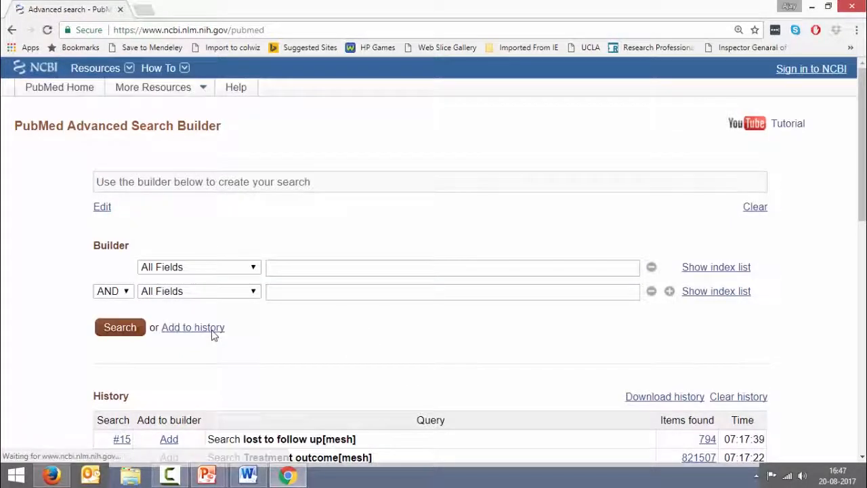
key(alt+Tab)
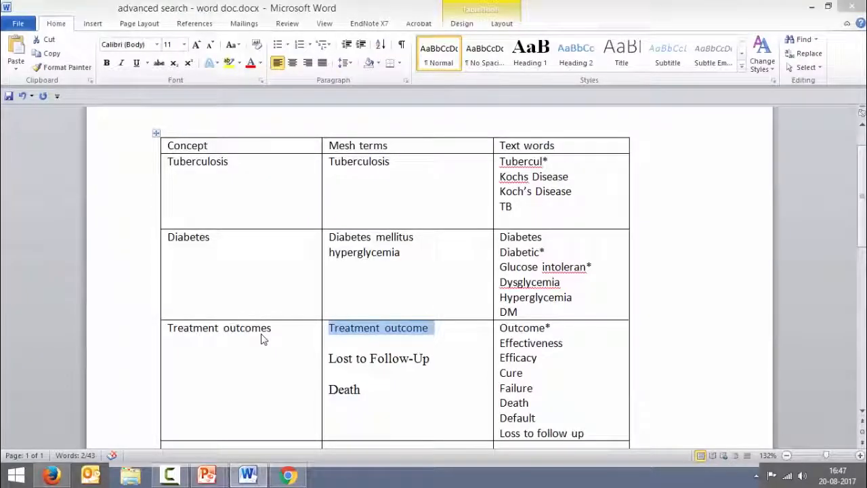
key(alt+Tab)
Add death[mesh] to the history as #16
click(295, 269)
text(dea)
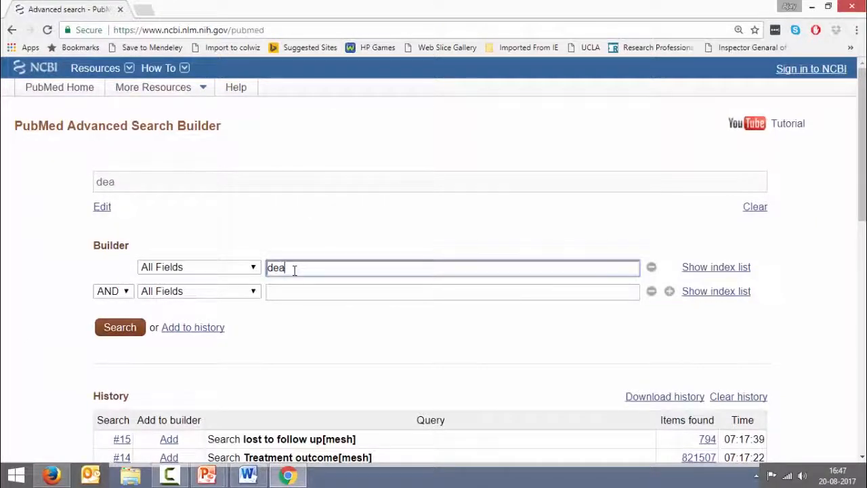
text(th[mesh])
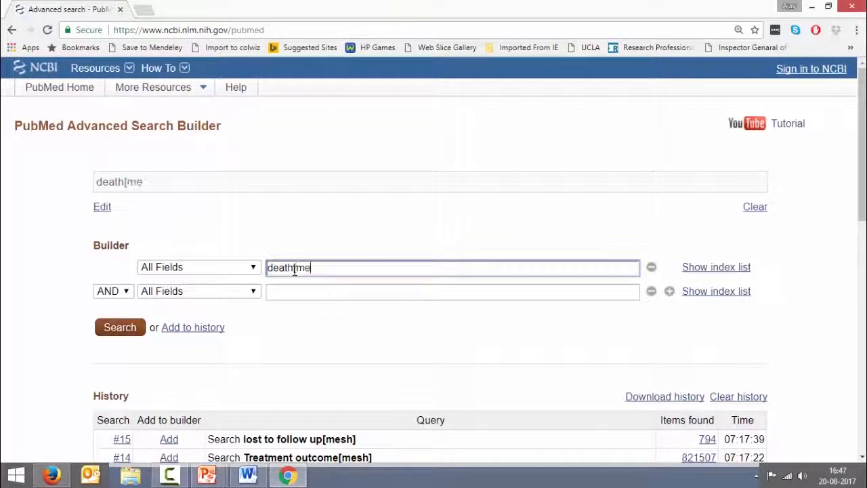
click(203, 330)
key(alt+Tab)
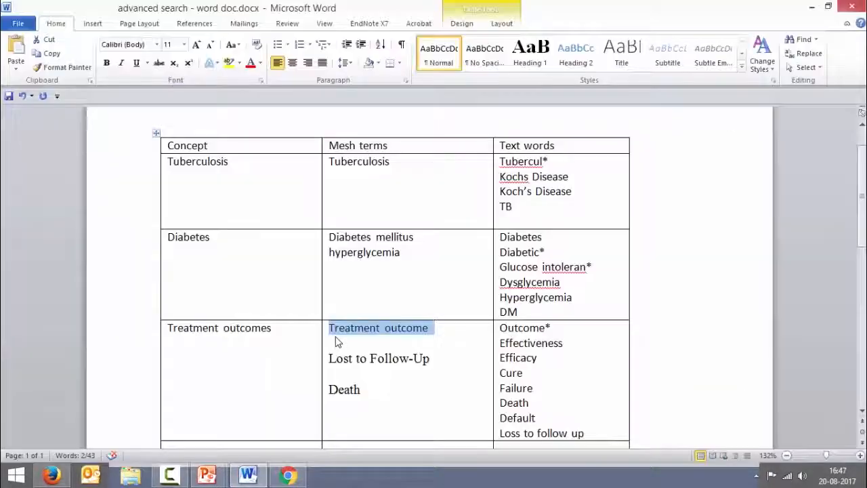
Copy Outcome* from the Word table and add Outcome*[tiab] as #17 (1300960 results)
click(568, 329)
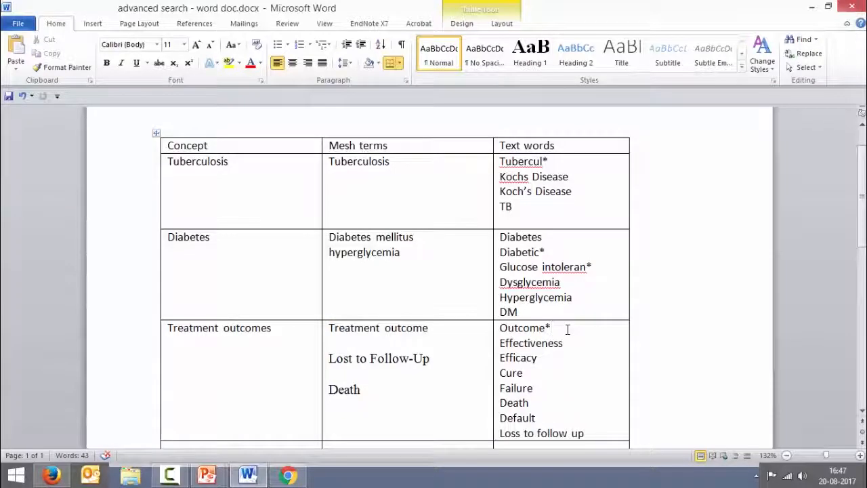
double_click(568, 328)
key(ctrl+c)
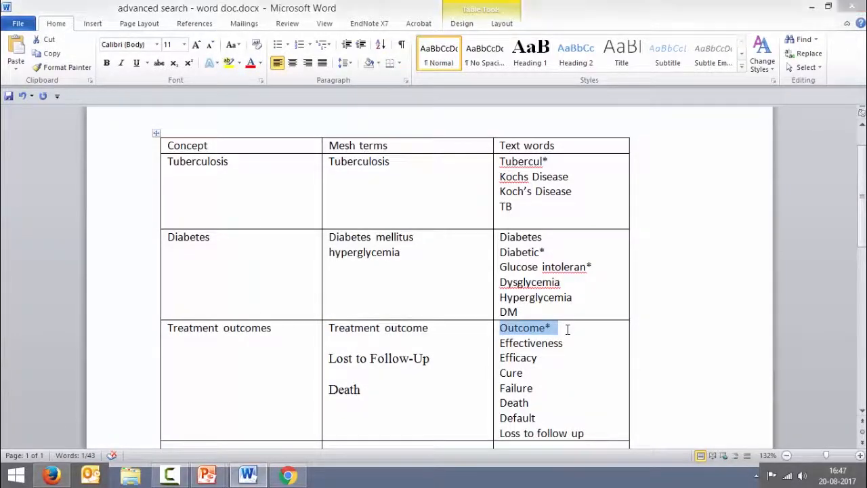
key(alt+Tab)
click(361, 268)
key(ctrl+v)
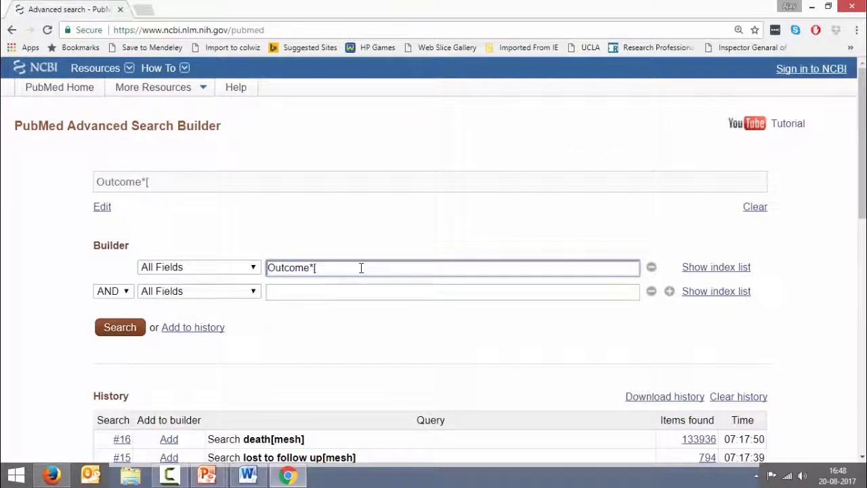
text([tiab])
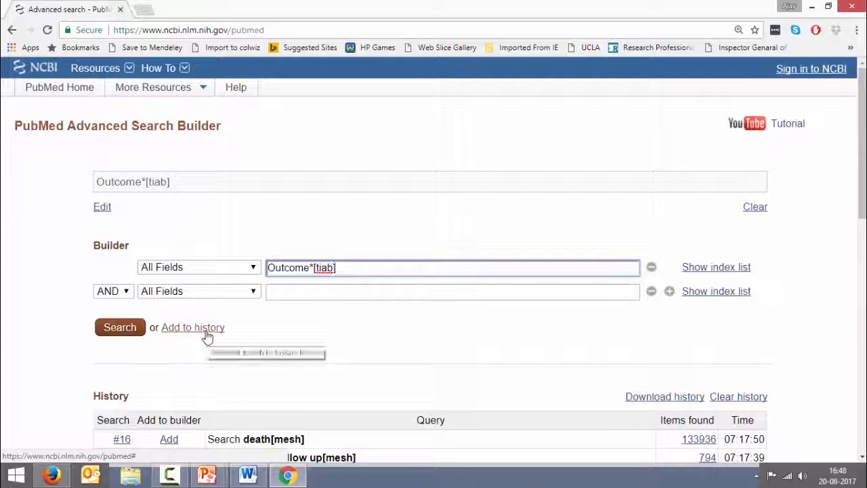
click(210, 335)
key(alt+Tab)
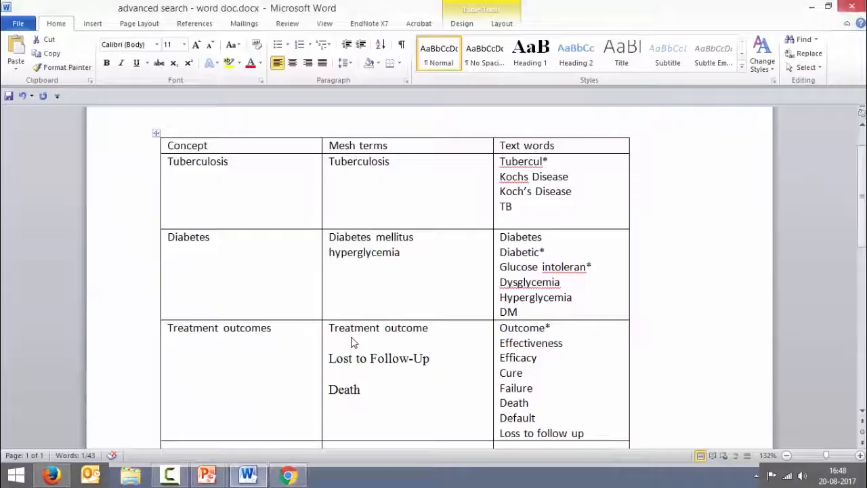
Copy Effectiveness from Word and add Effectiveness[tiab] to the history (357556 results)
click(569, 343)
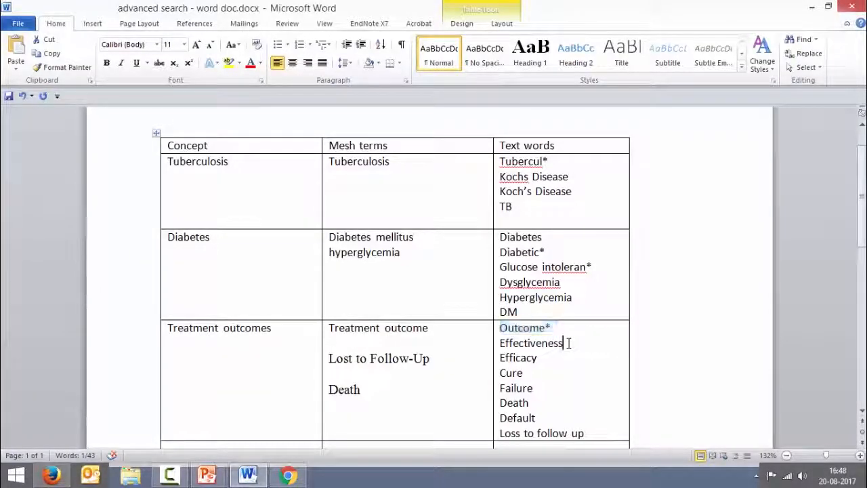
double_click(569, 344)
key(ctrl+c)
key(alt+Tab)
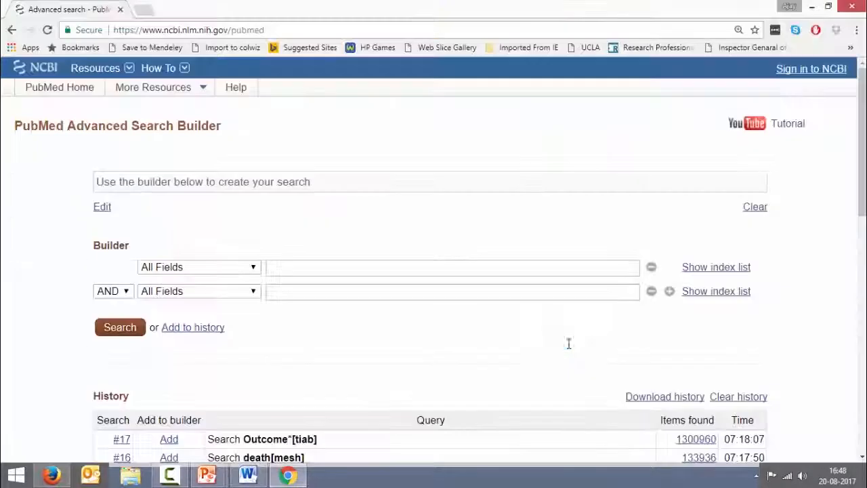
click(304, 269)
key(ctrl+v)
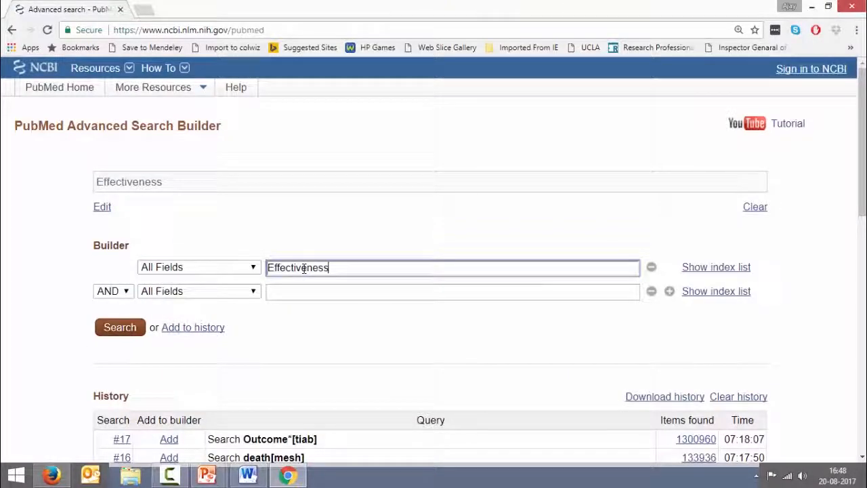
text([tiab])
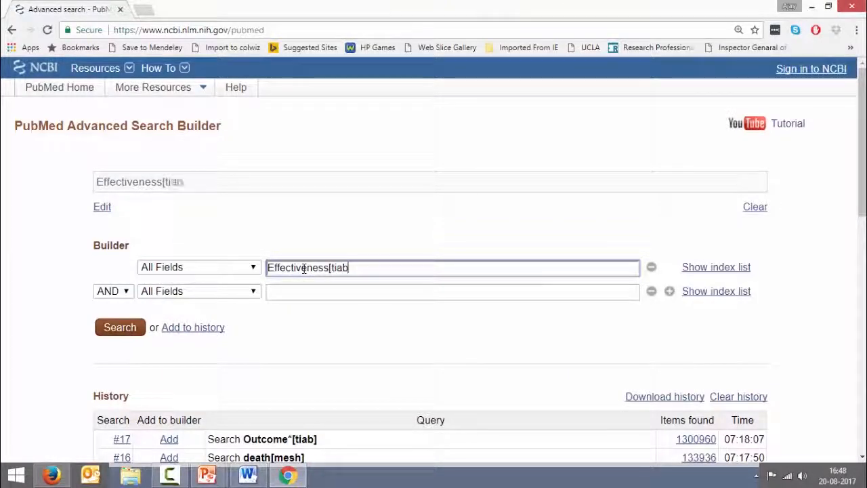
click(204, 330)
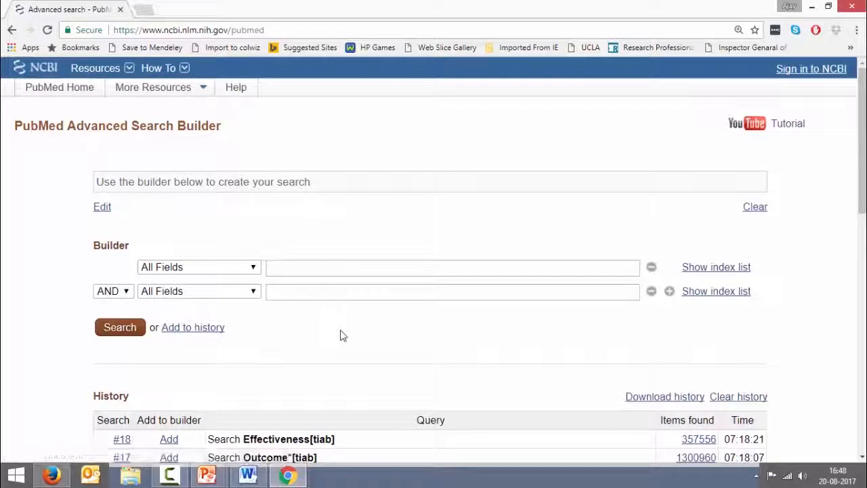
scroll(342, 336, down, 3)
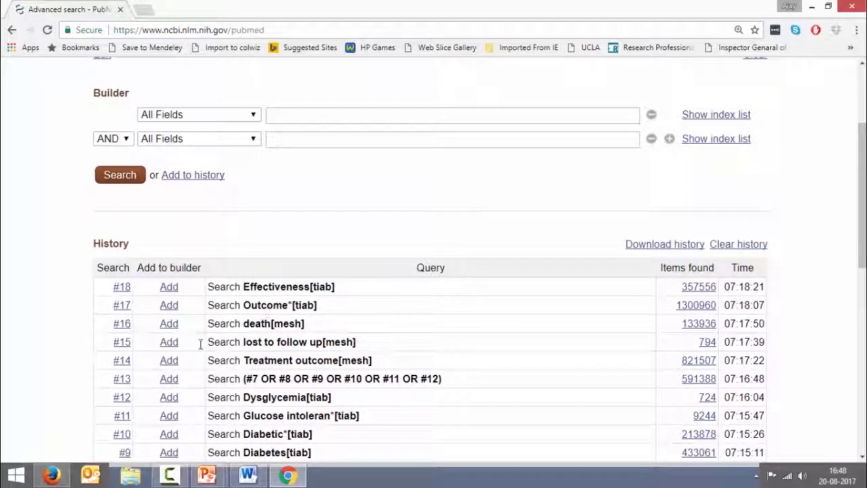
Add #14 OR #15 OR #16 OR #17 OR #18 to the history as #19 (2216805 results)
click(305, 121)
text(#14)
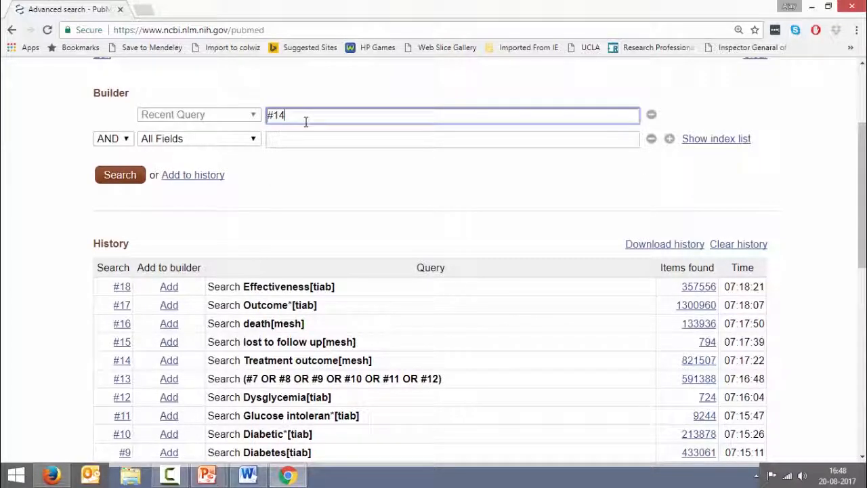
text( OR)
text(#15 OR #16 OR #)
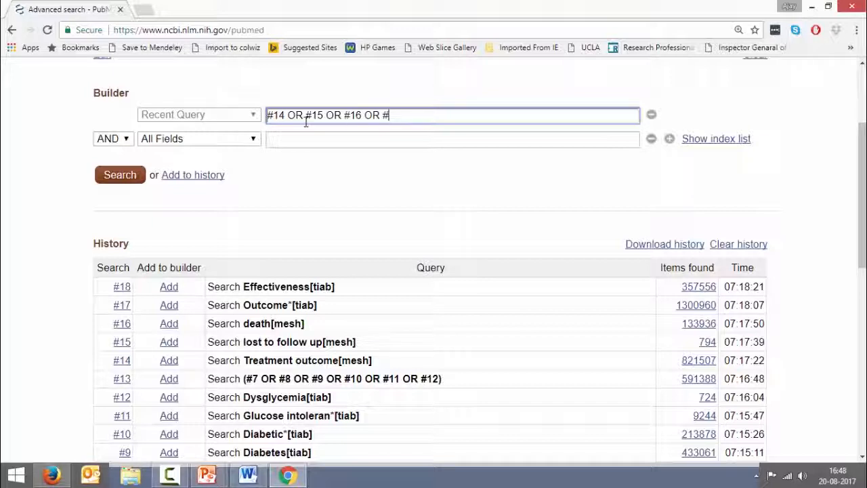
text(17 OR #18)
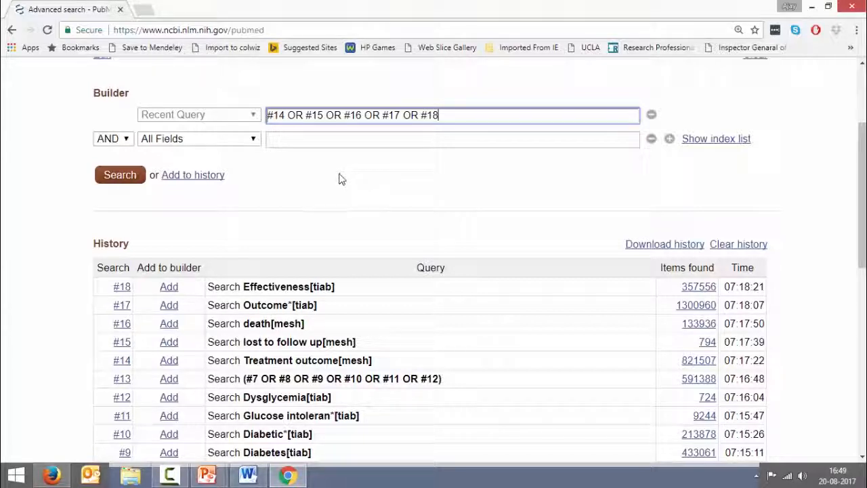
click(202, 177)
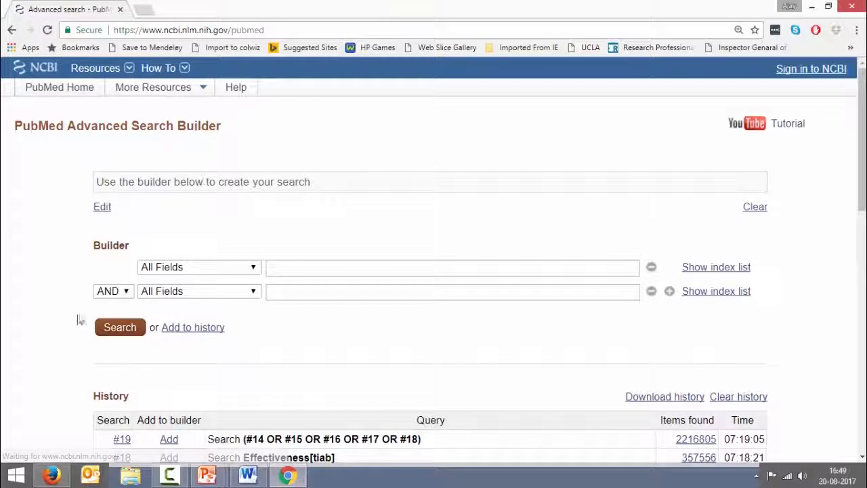
scroll(19, 317, down, 1)
scroll(19, 317, down, 3)
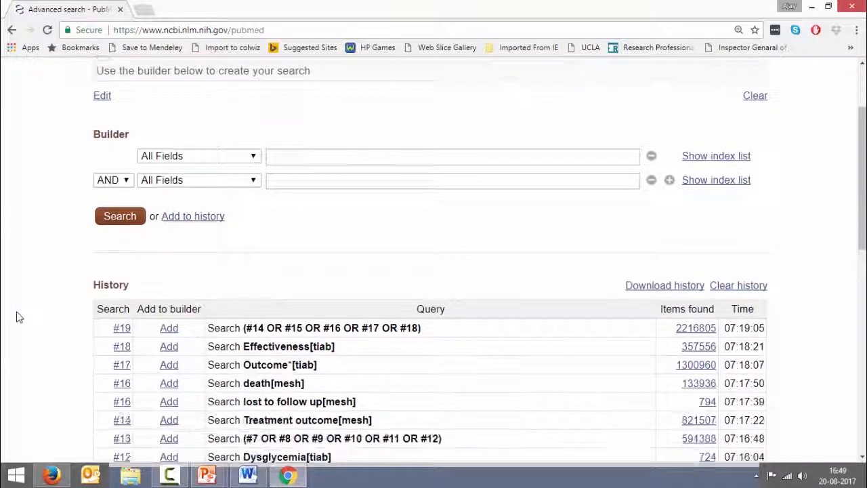
scroll(19, 317, down, 1)
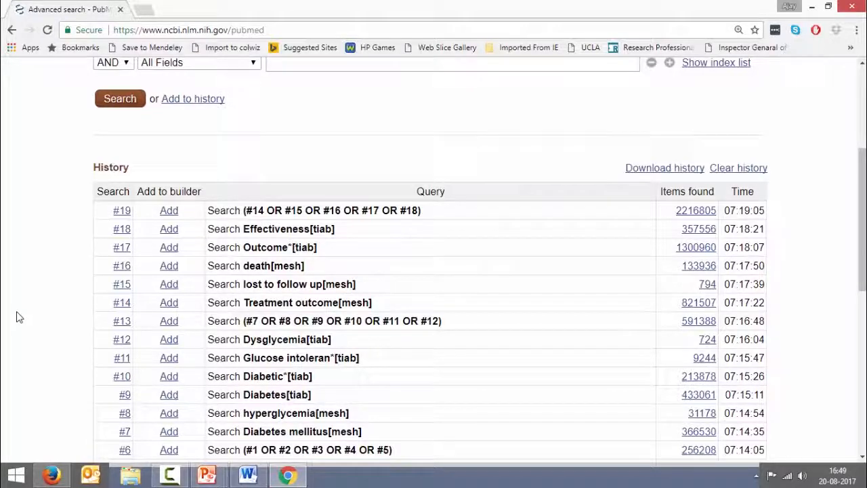
scroll(19, 317, down, 4)
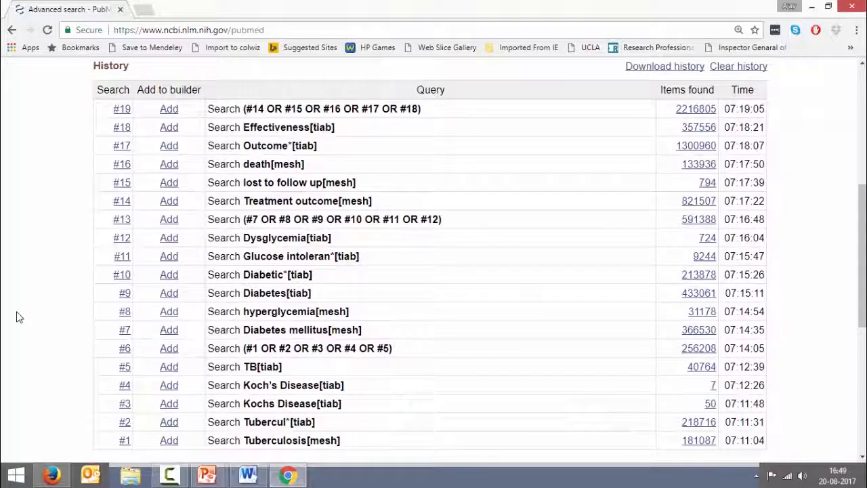
key(alt+Tab)
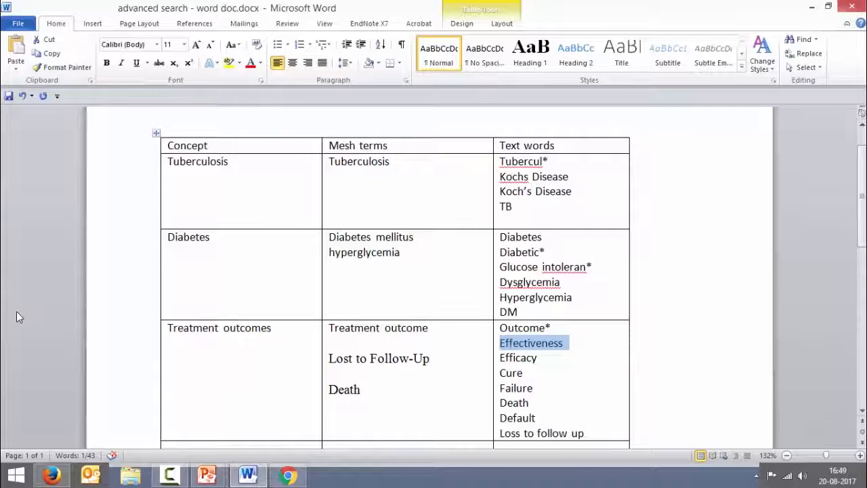
key(alt+Tab)
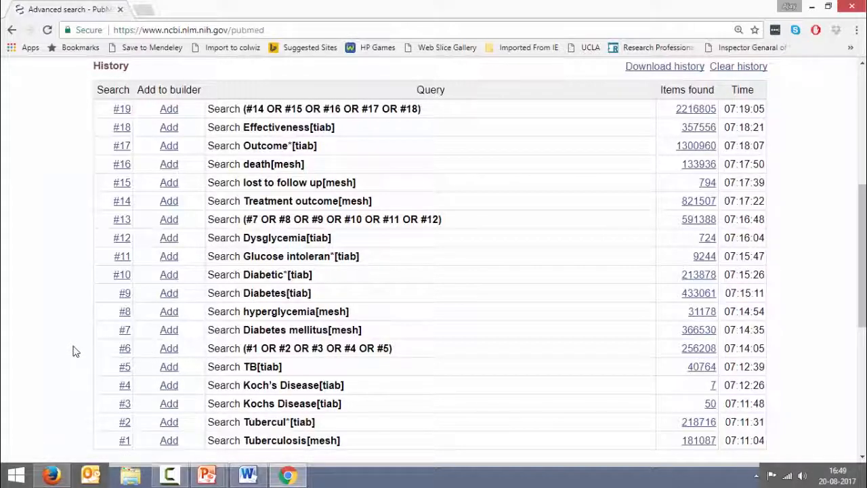
scroll(76, 351, up, 5)
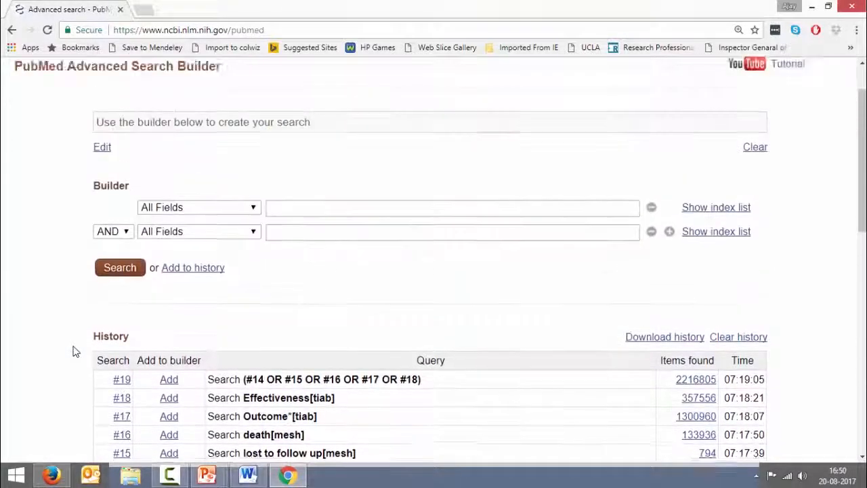
click(334, 268)
Enter #6 AND #13 AND #19 in the first builder field and check the History numbers
text(#)
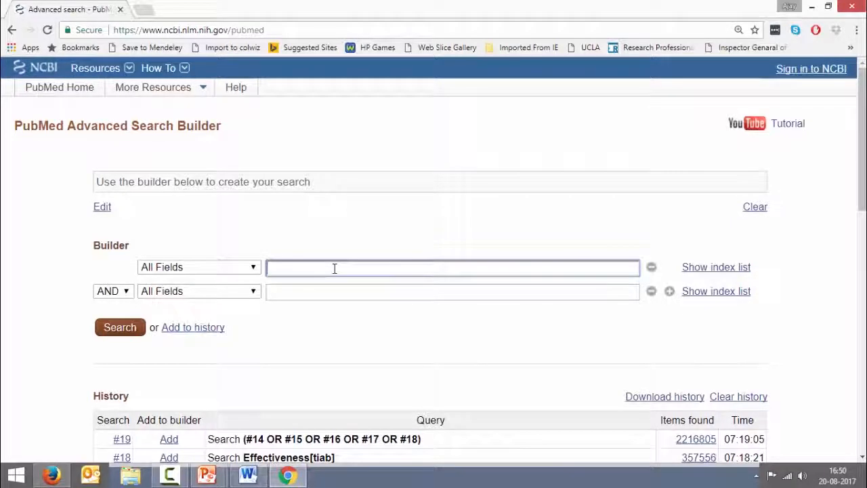
text(6)
click(42, 411)
scroll(42, 411, down, 4)
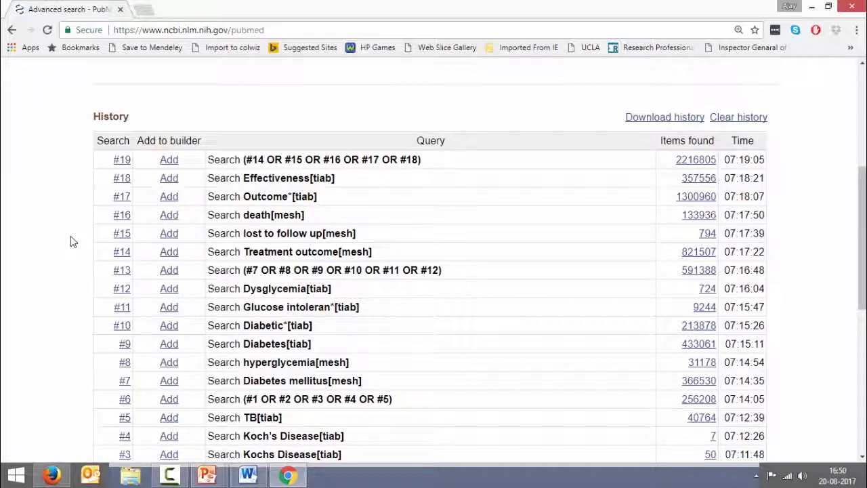
scroll(71, 236, up, 4)
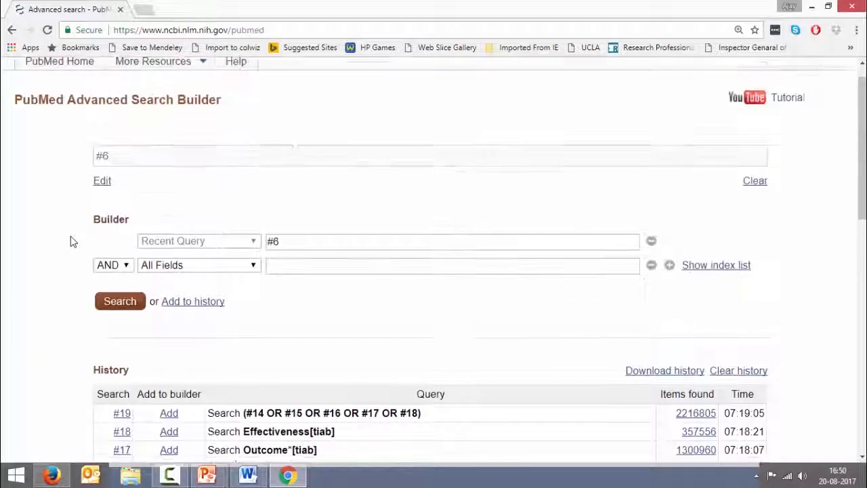
click(307, 267)
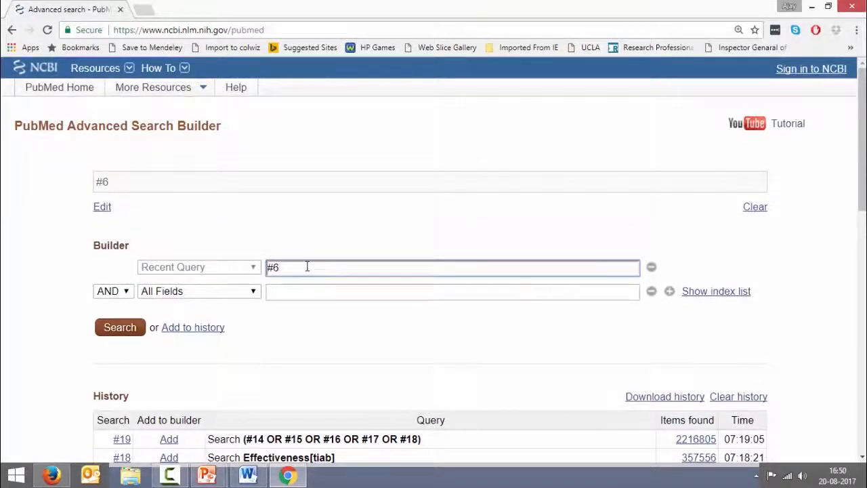
text(AND)
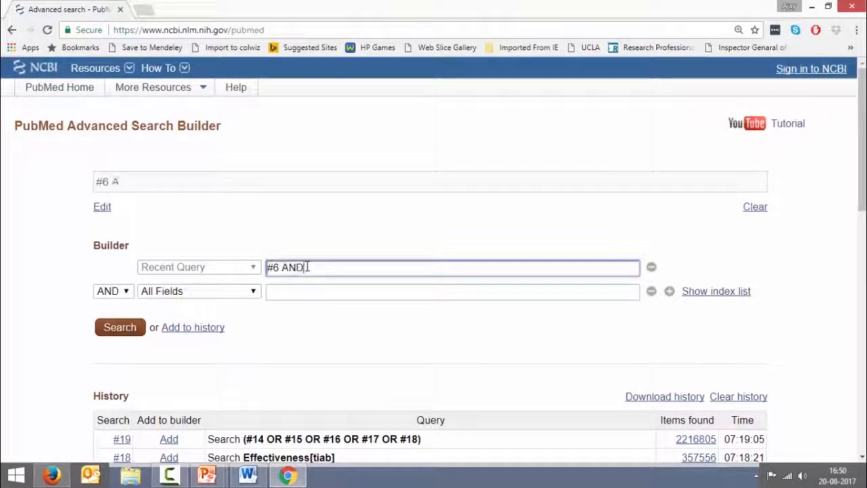
text( #13 )
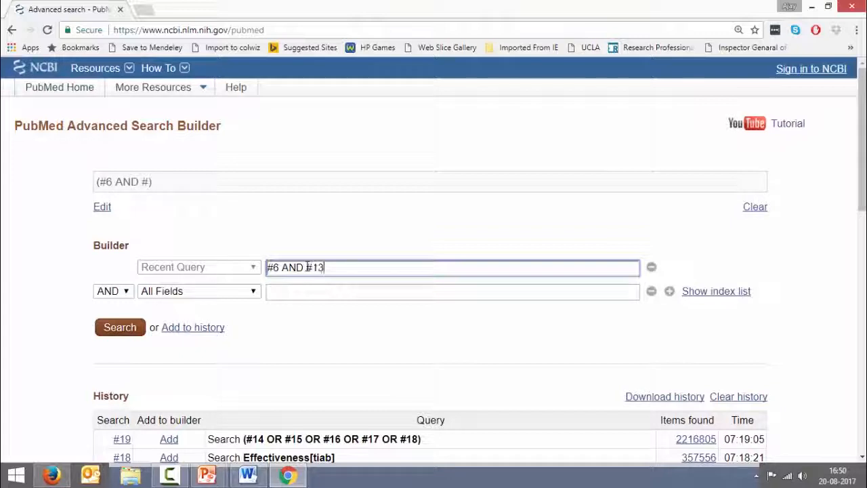
text(AND)
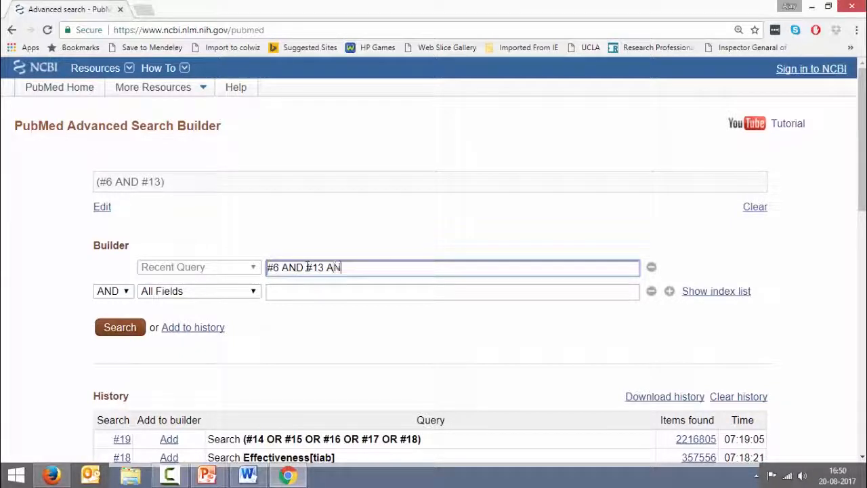
text( #19)
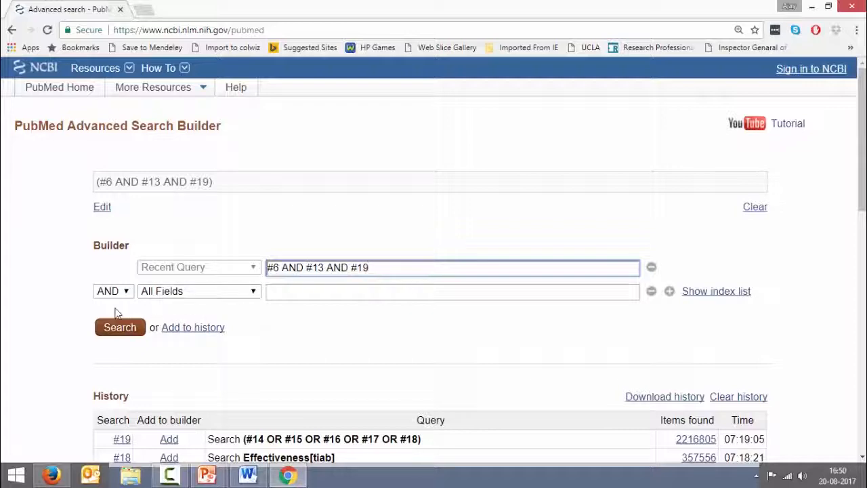
click(76, 336)
scroll(76, 336, down, 3)
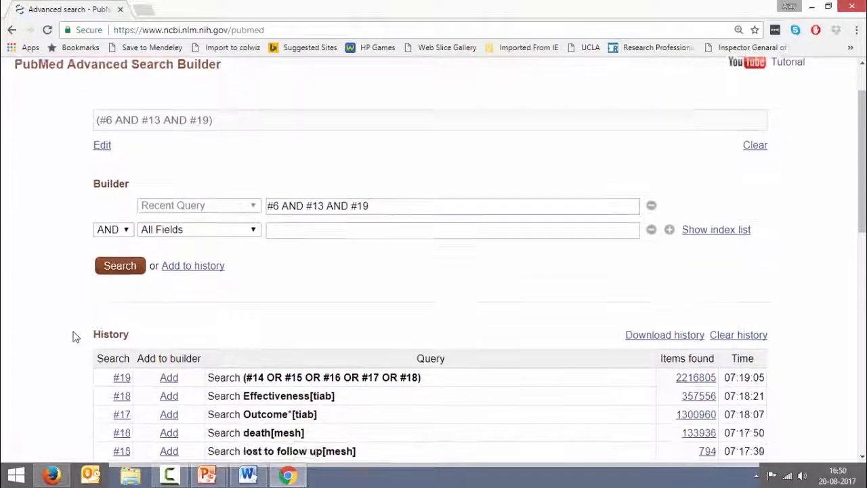
scroll(76, 336, down, 1)
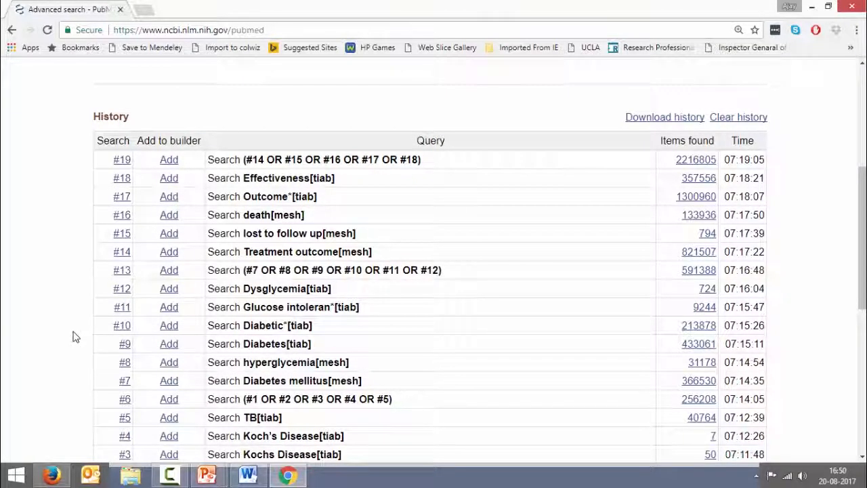
scroll(76, 337, up, 3)
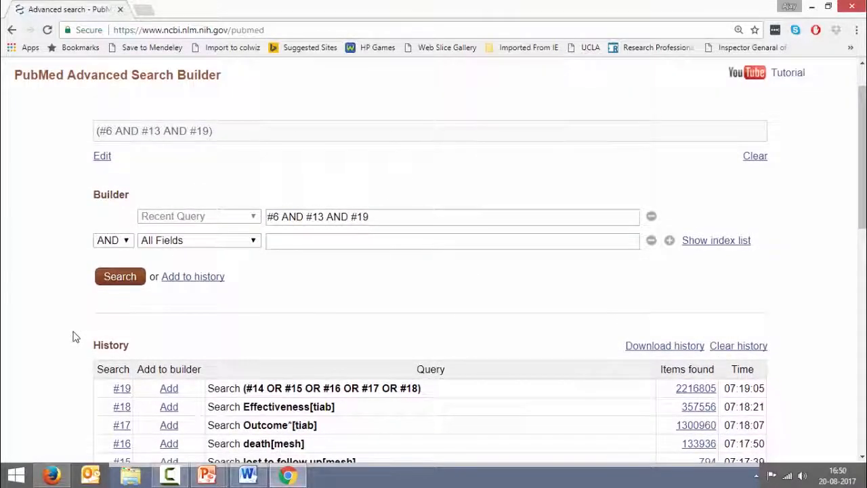
click(207, 281)
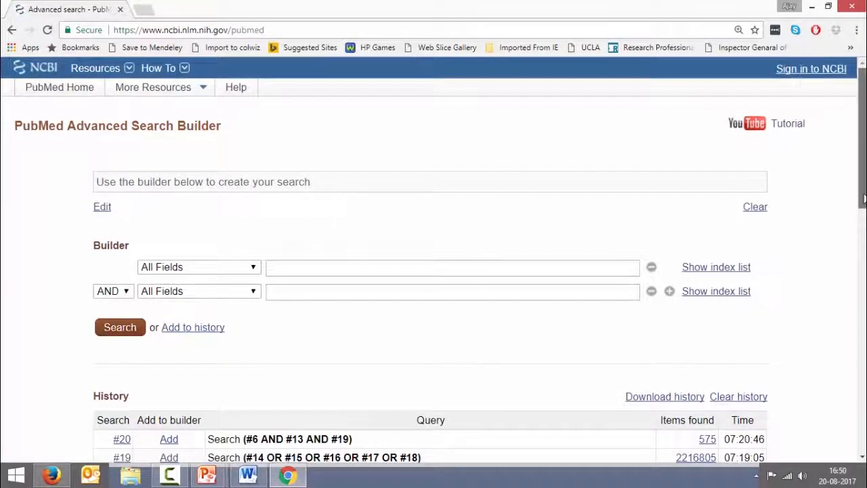
drag(864, 198, 861, 285)
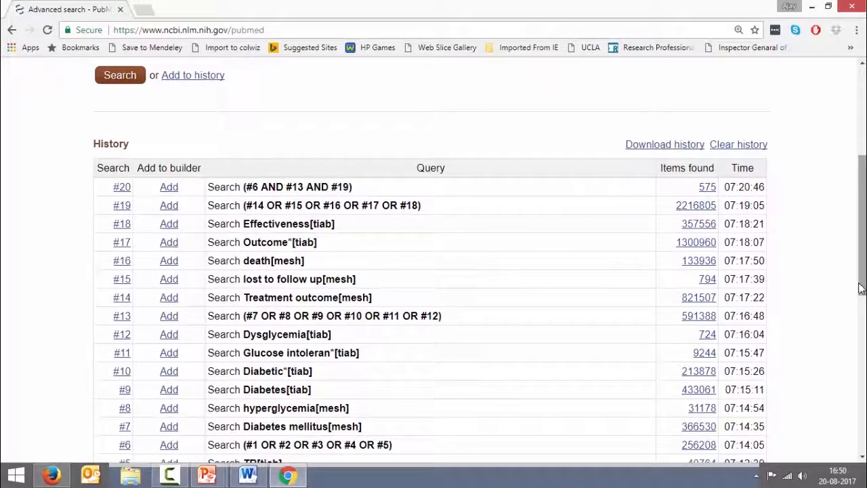
click(712, 190)
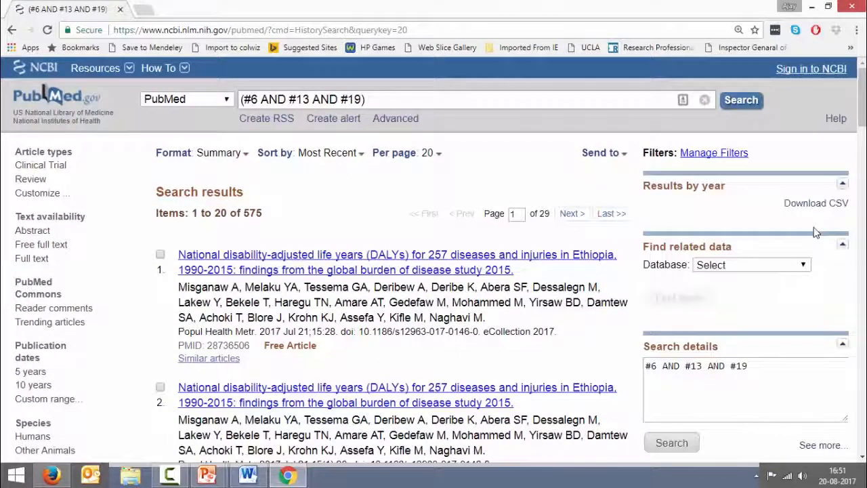
scroll(816, 233, down, 3)
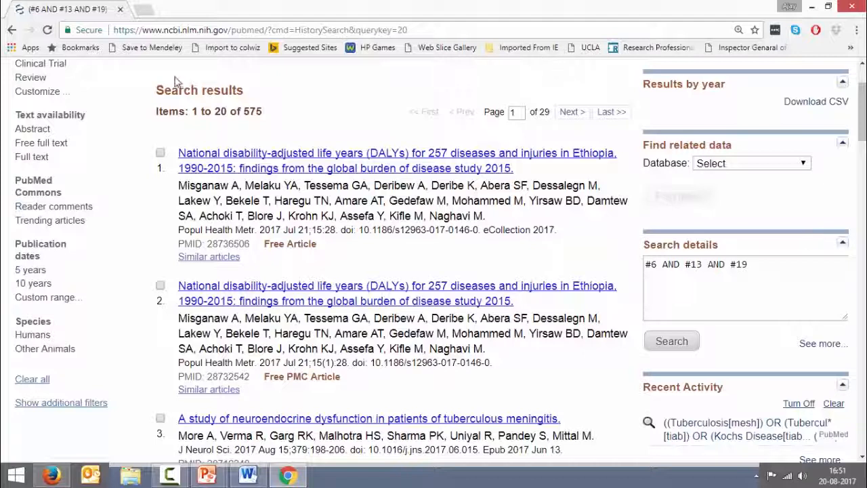
click(12, 32)
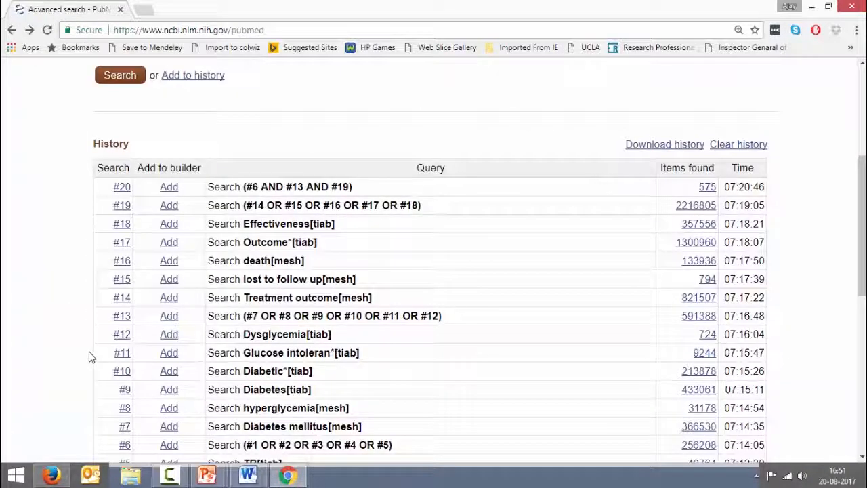
Scroll through the Advanced search history from #20 down to #1 and back up
drag(857, 278, 862, 328)
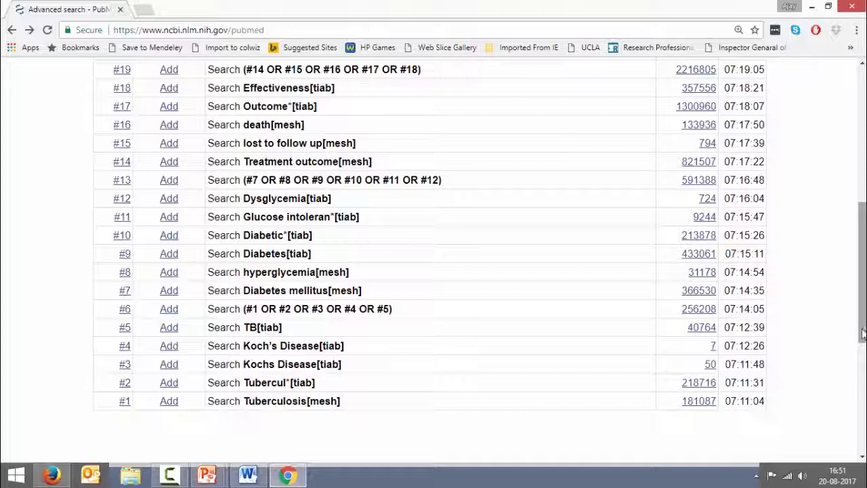
drag(862, 332, 860, 274)
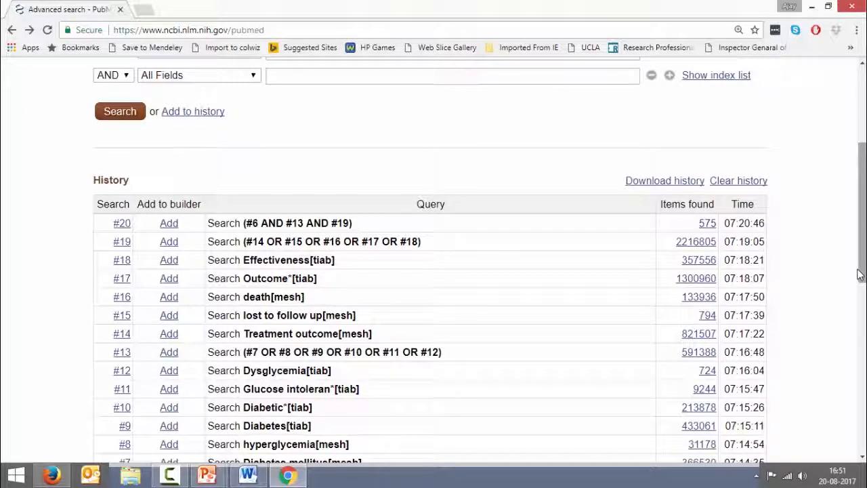
Download the search history as history.csv and open the file in Excel
click(641, 183)
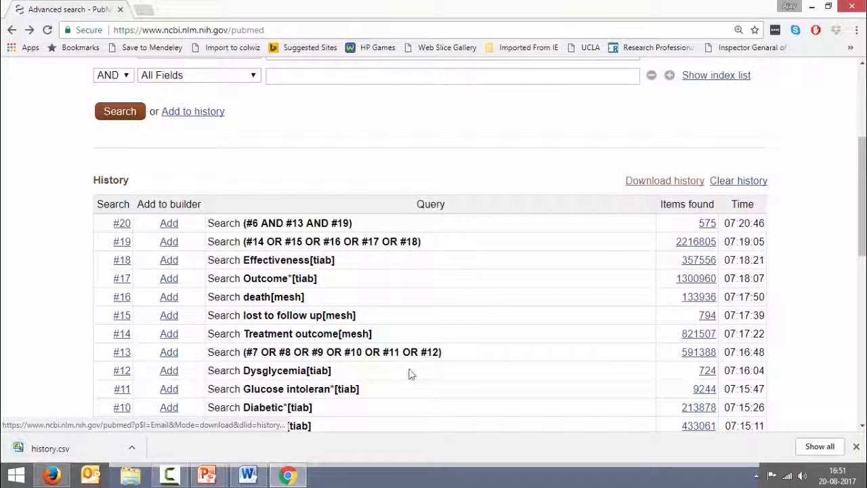
click(133, 451)
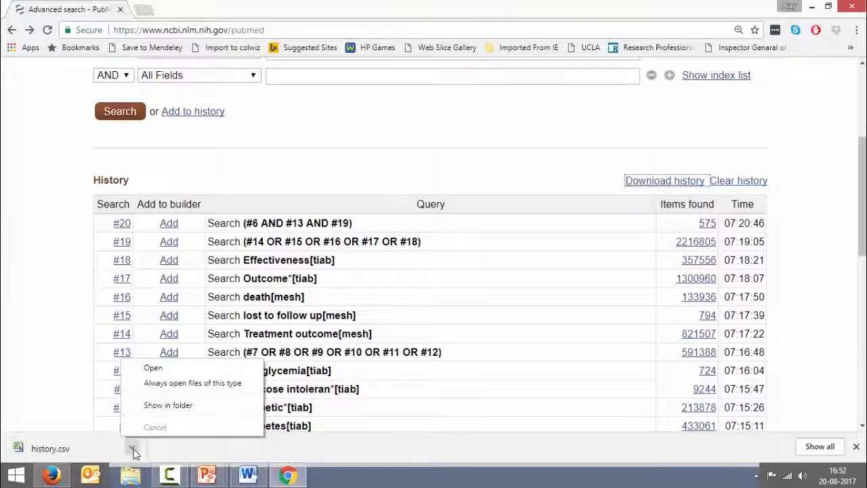
click(155, 368)
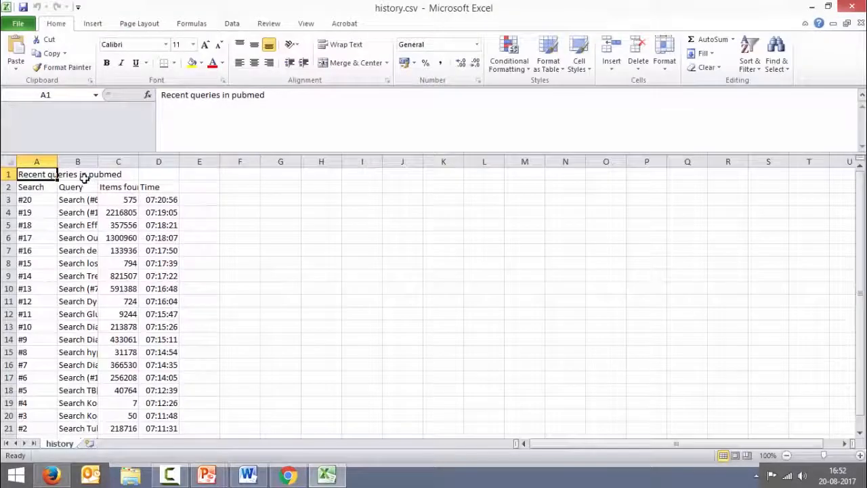
Autofit the Query column in history.csv, review the rows, then return to PubMed
double_click(98, 161)
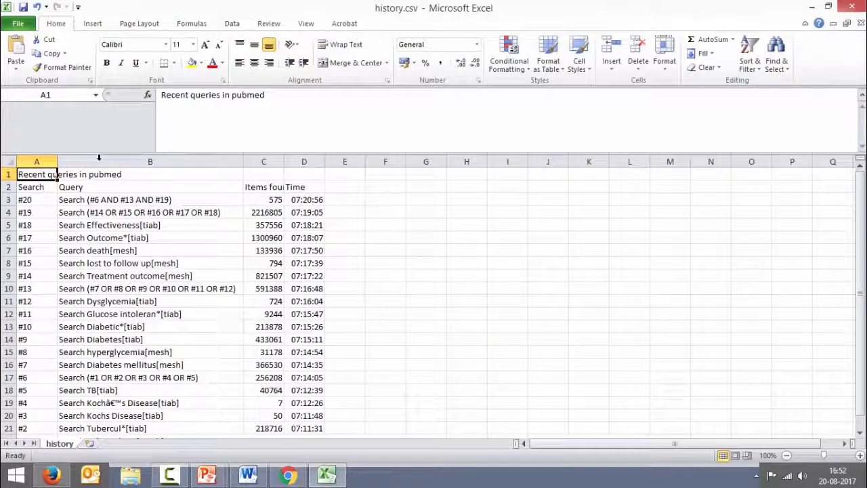
click(452, 224)
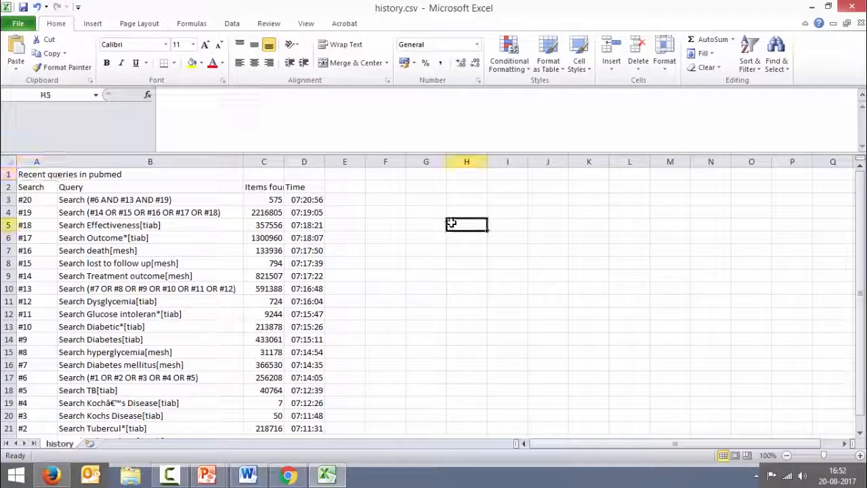
key(Return)
key(Return)
key(Return)
key(Return)
key(Return)
key(Return)
key(Return)
key(Return)
key(Return)
key(Return)
key(Return)
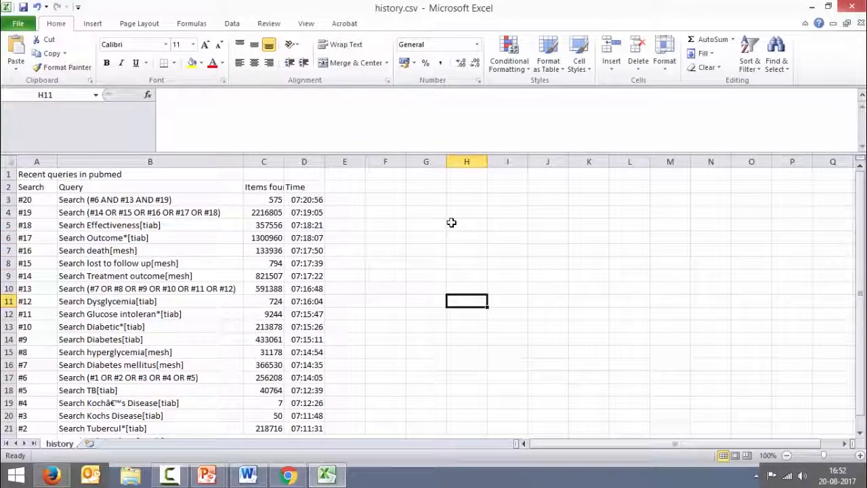
key(Return)
key(Return)
key(Return)
key(Return)
key(Return)
key(Return)
key(Return)
key(Return)
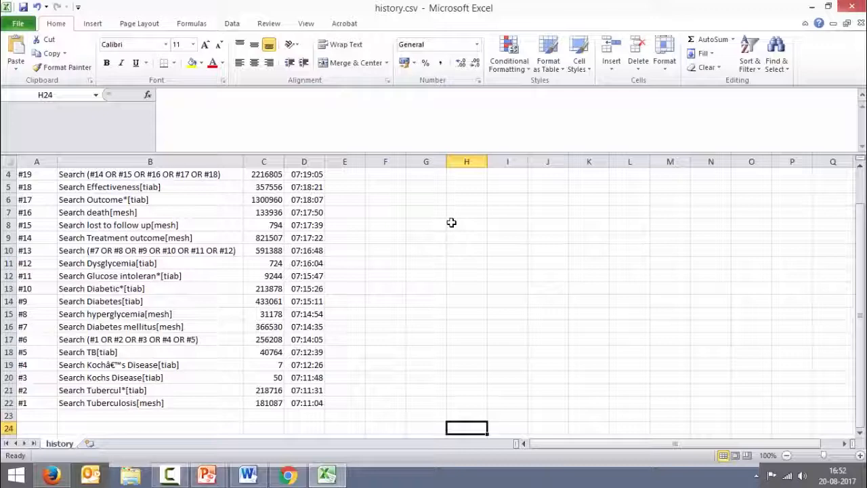
key(Up)
key(Up)
key(Up)
key(Up)
key(Up)
key(Up)
key(Up)
key(Up)
key(Up)
key(Up)
key(Up)
key(Up)
key(Up)
key(Up)
key(Up)
key(Up)
key(Up)
key(Up)
key(Up)
key(Up)
key(Up)
key(Up)
key(Up)
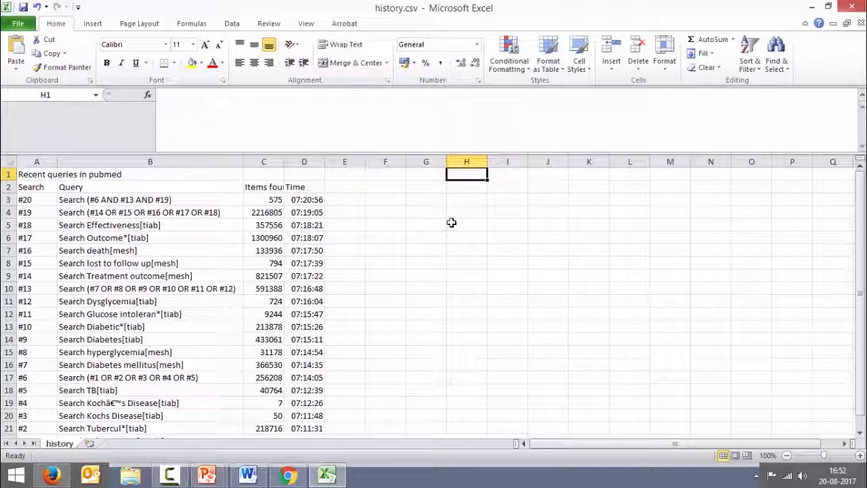
key(alt+Tab)
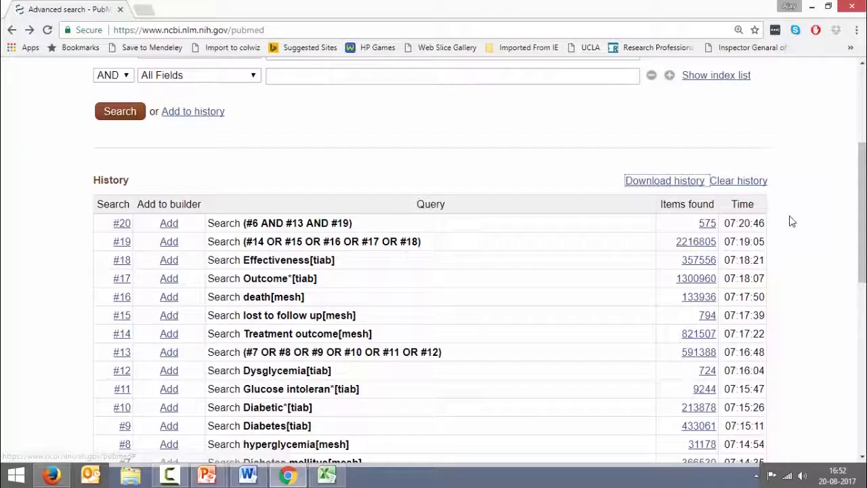
Open the 575-item results page for history entry #20 (#6 AND #13 AND #19)
scroll(791, 221, down, 1)
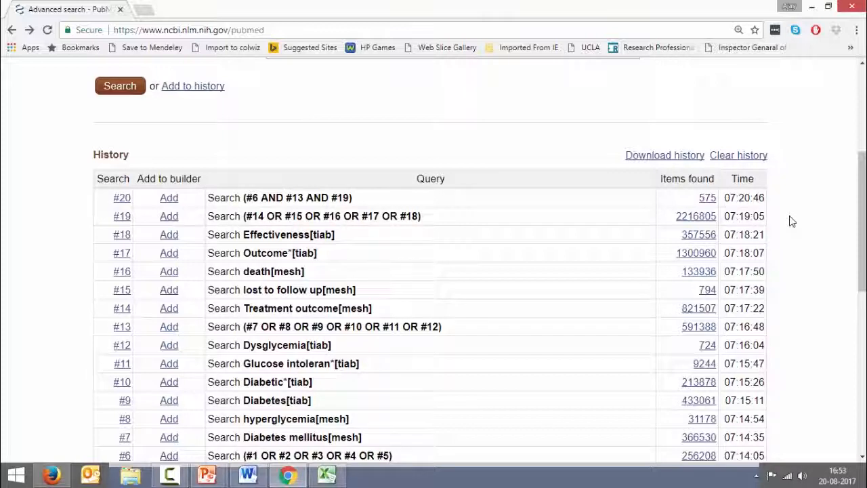
click(707, 197)
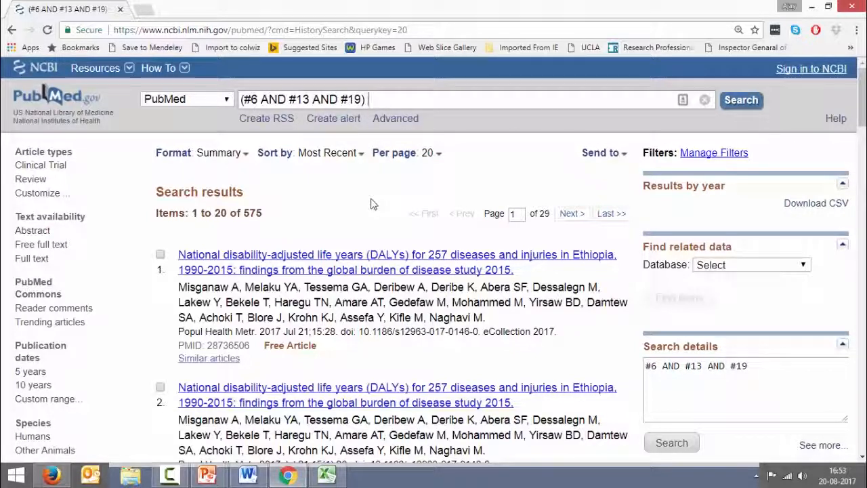
drag(370, 201, 329, 120)
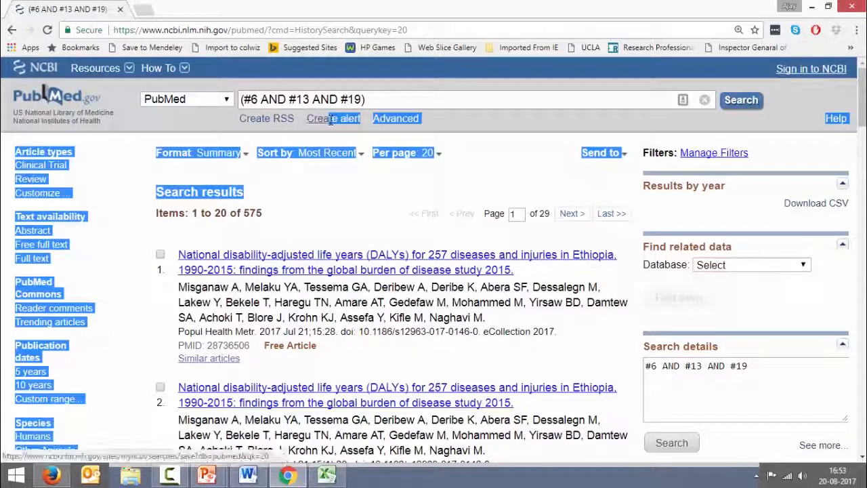
Start a saved-search alert and sign in to NCBI with the account username and password
click(330, 120)
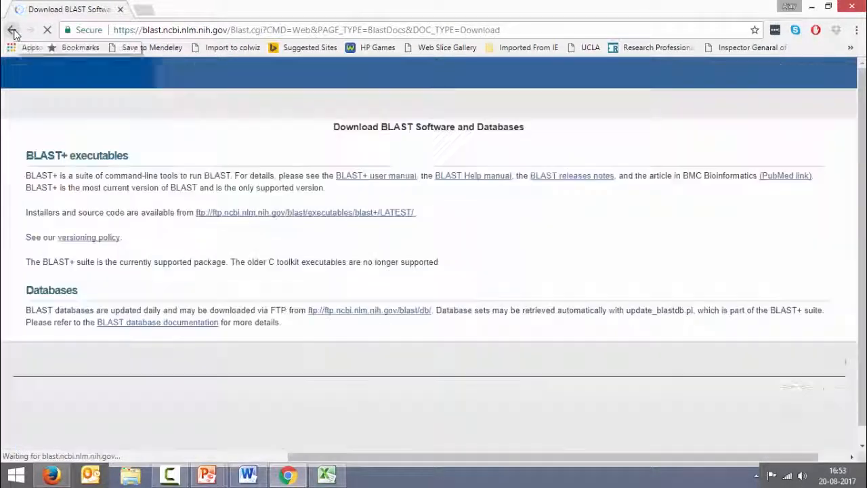
click(13, 31)
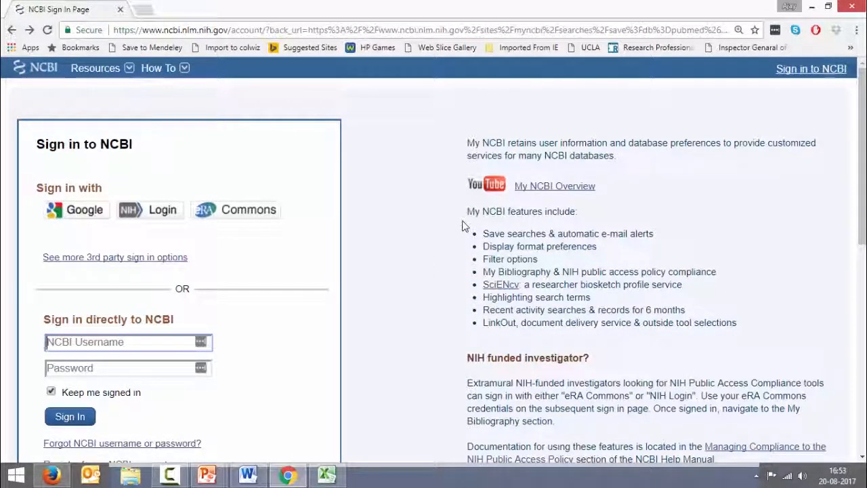
text(qmedkf)
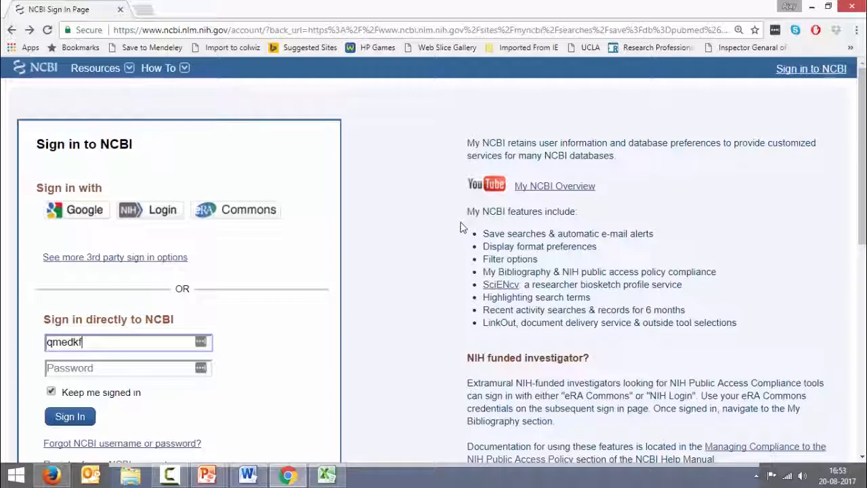
click(175, 370)
text(********)
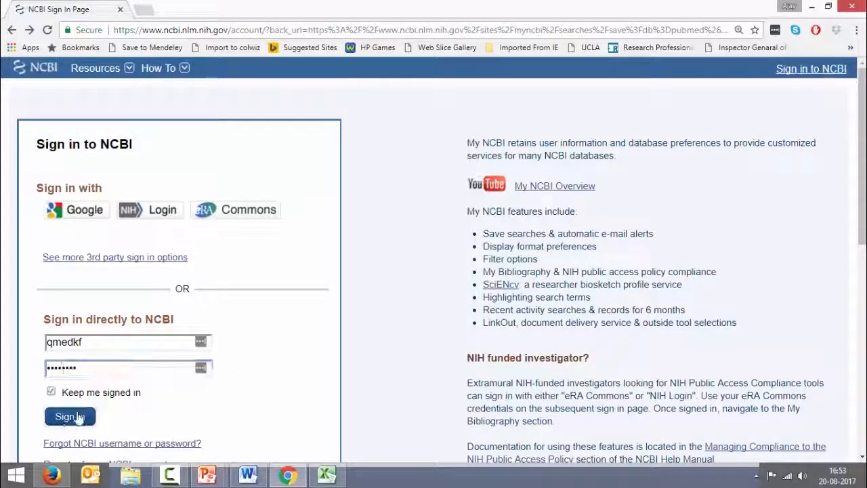
click(70, 417)
Dismiss the password prompt and read through the combined search terms on the Saved Searches form
click(567, 251)
click(333, 224)
key(Down)
key(Down)
key(Down)
key(Down)
key(Down)
key(Down)
key(Down)
key(Down)
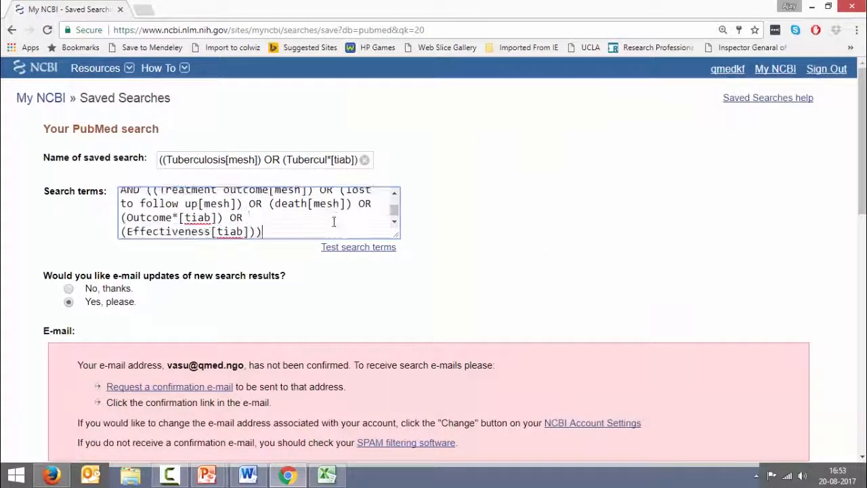
Replace the default saved-search name with 'Coexistence of TBDM and their outcomes'
key(ctrl+Home)
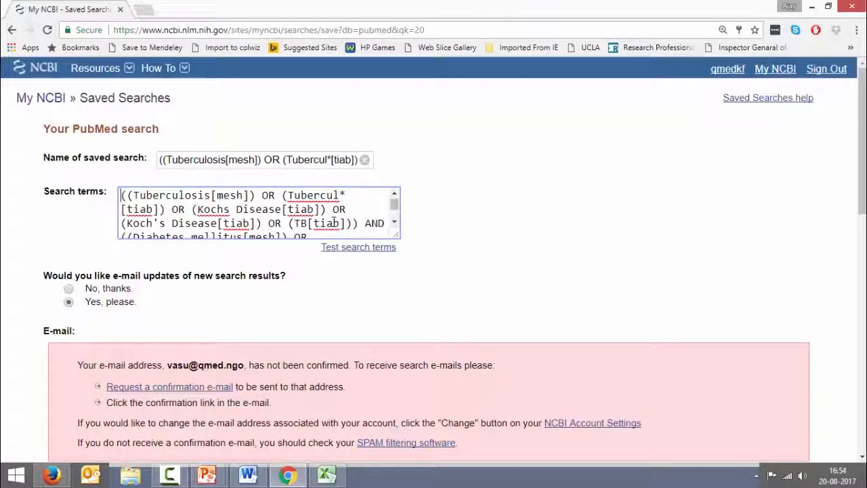
click(364, 162)
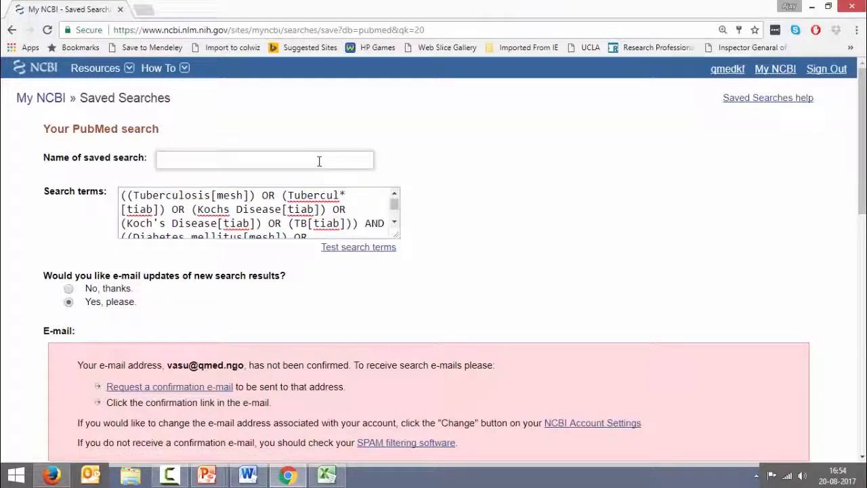
text(Doexis)
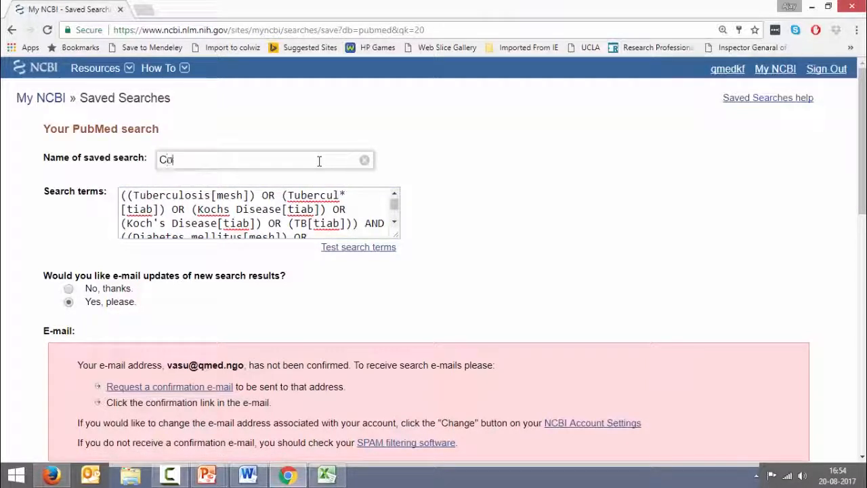
text(tence of TBDM)
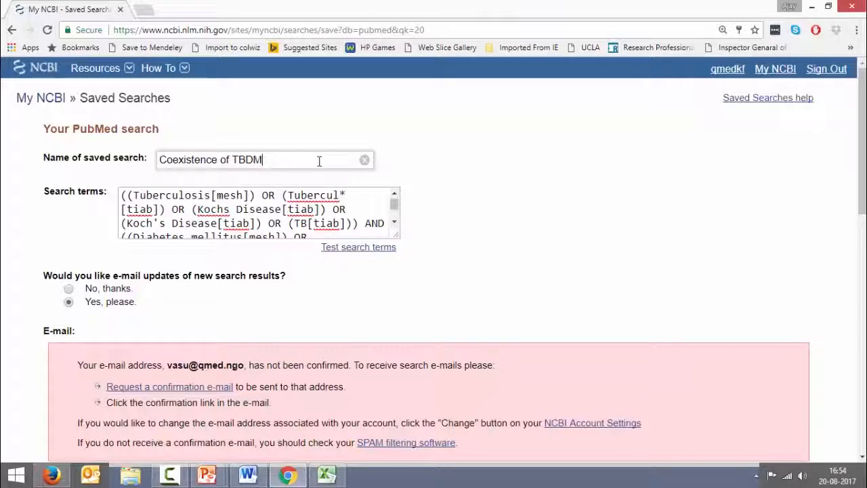
text( and their outcomes)
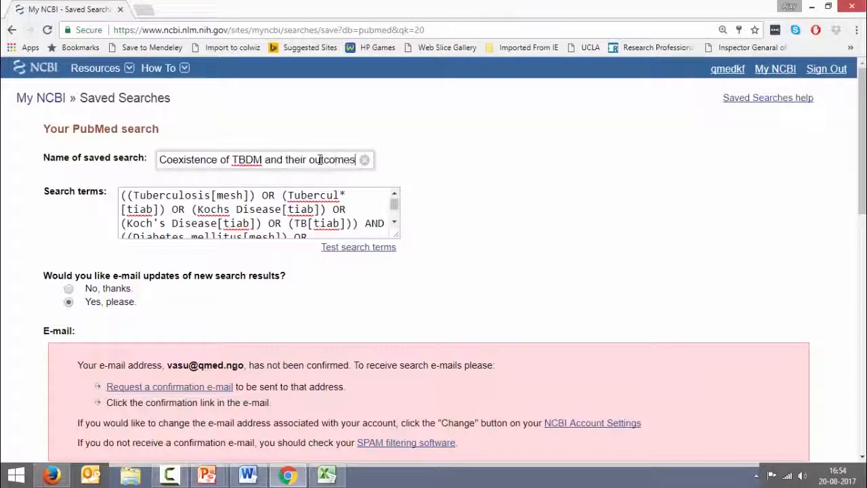
click(471, 228)
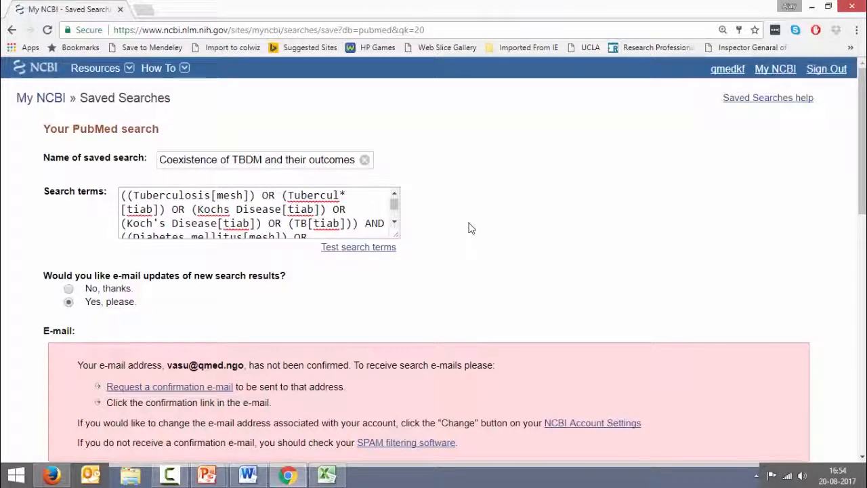